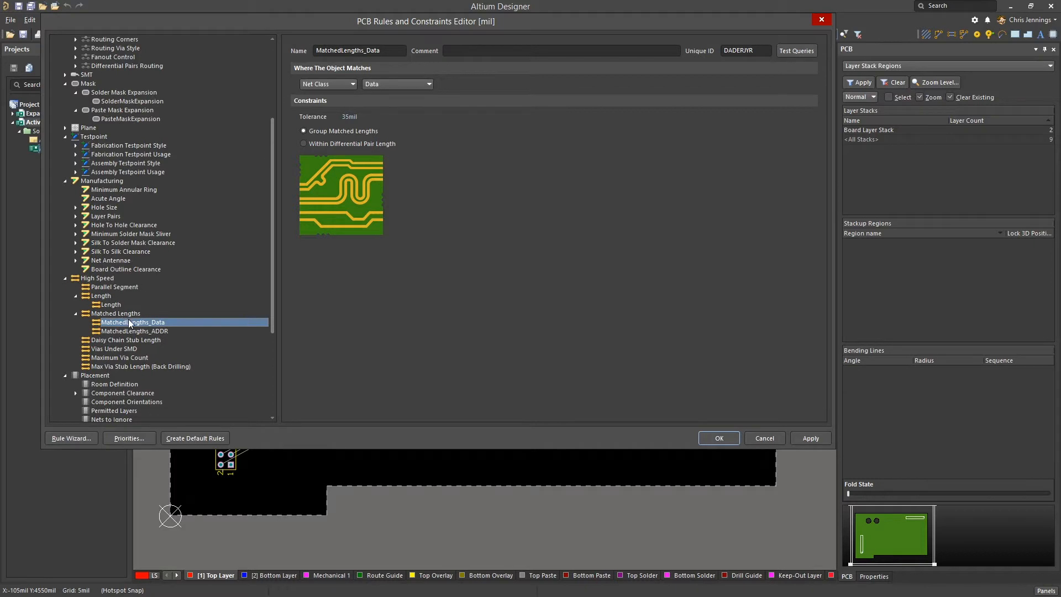
Review the MatchedLengths_ADDR rule and close the rules editor, and check the ADDR and Data net classes in the Object Class Explorer.
left_click(129, 332)
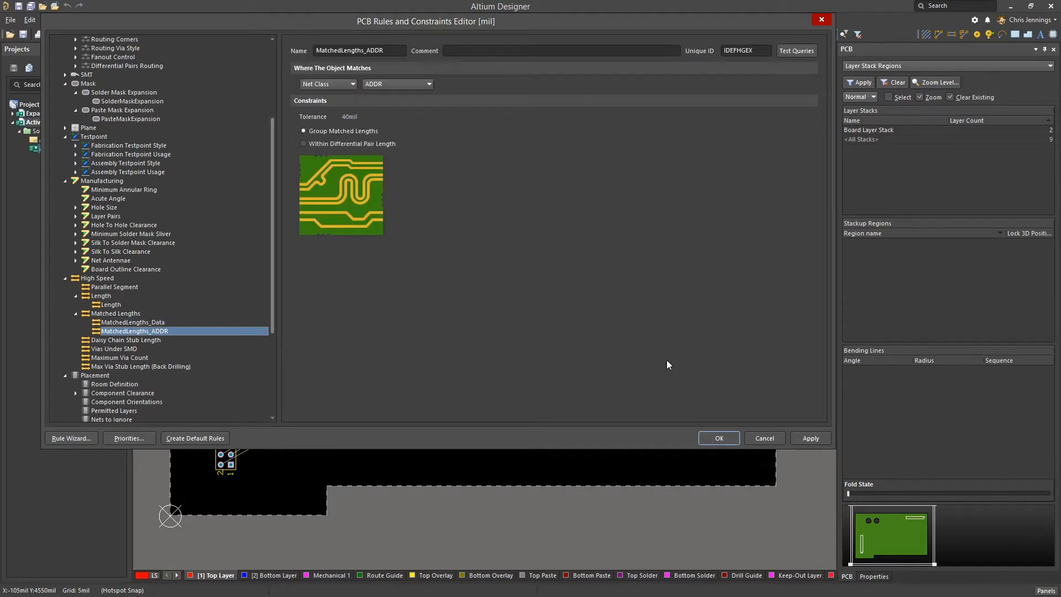
left_click(719, 438)
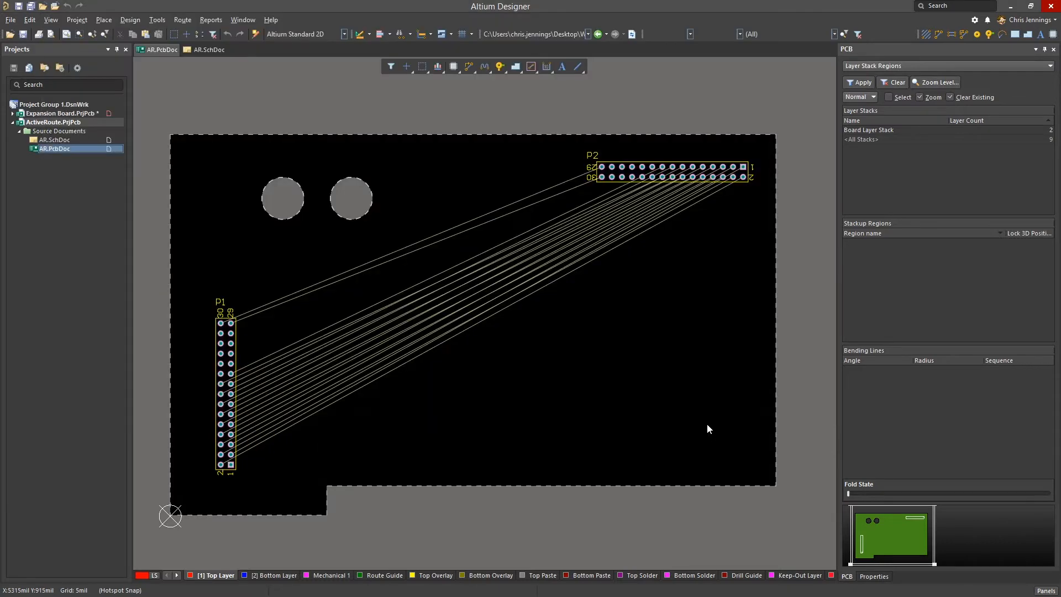
left_click(131, 19)
left_click(160, 174)
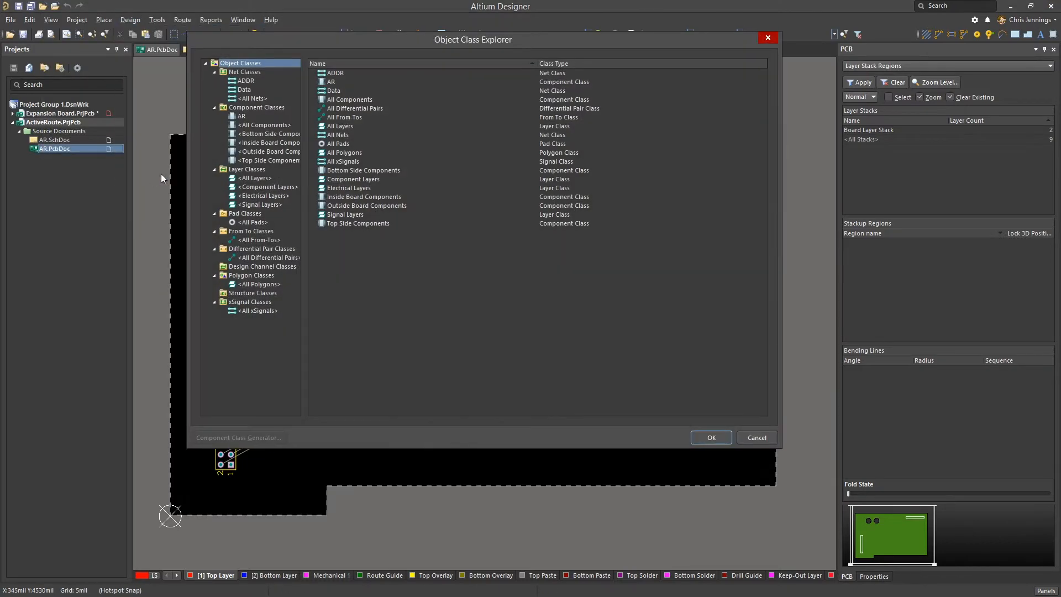
left_click(246, 81)
left_click(244, 89)
left_click(712, 437)
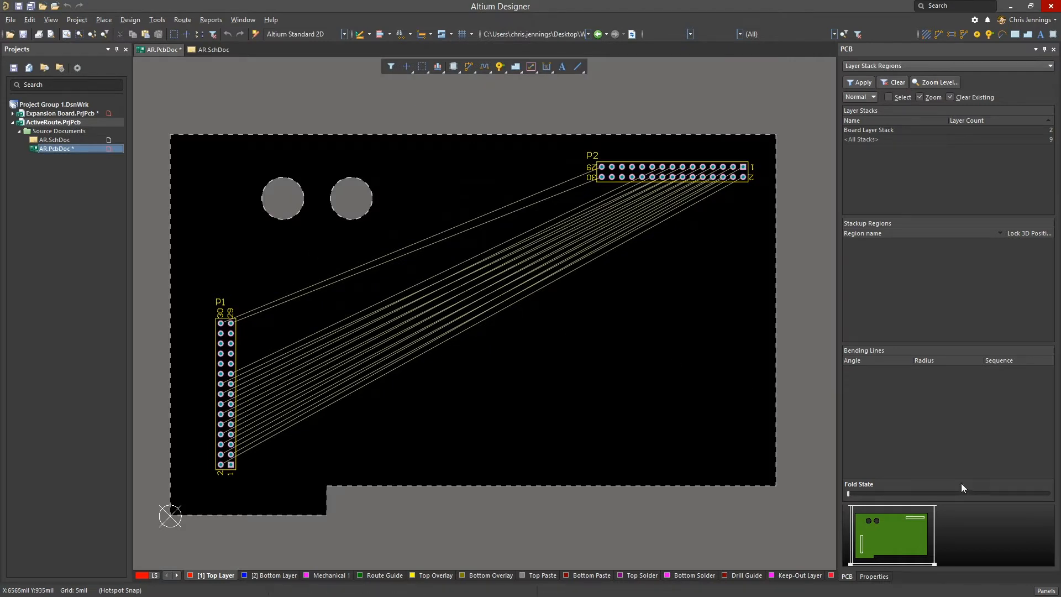
Show the PCB ActiveRoute settings.
left_click(1045, 591)
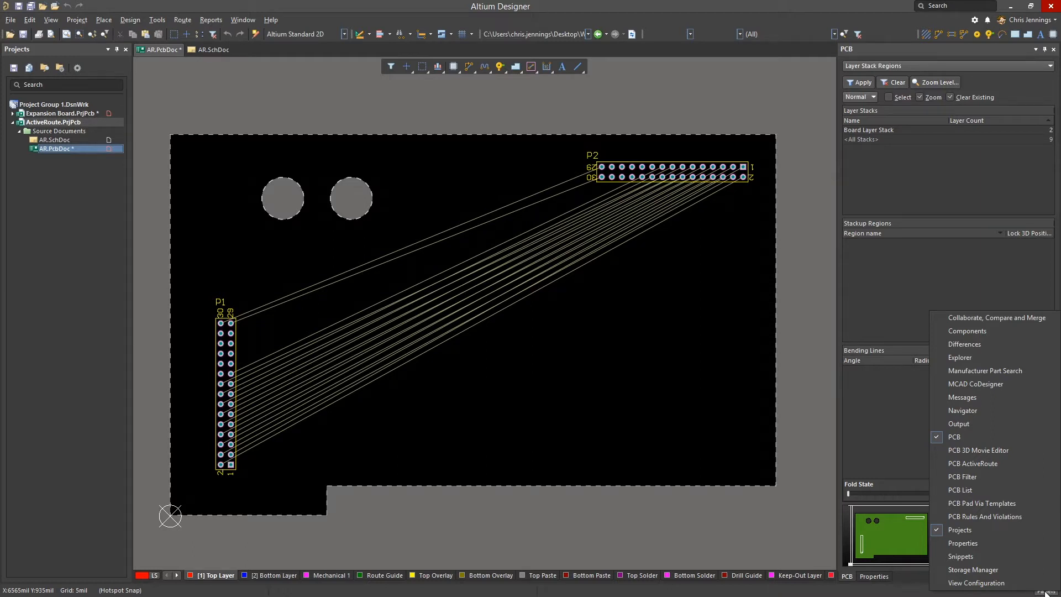
left_click(733, 524)
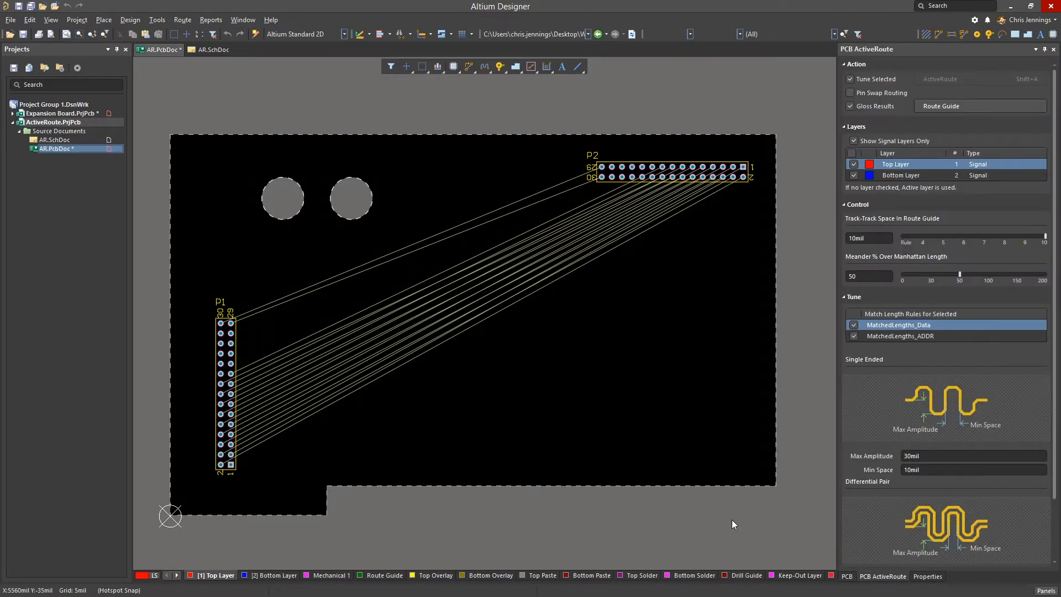
Try ActiveRoute on the large bundle of P1–P2 connections with tuning on the top and bottom layers, and undo that routing.
left_click_drag(431, 376, 338, 318, "alt")
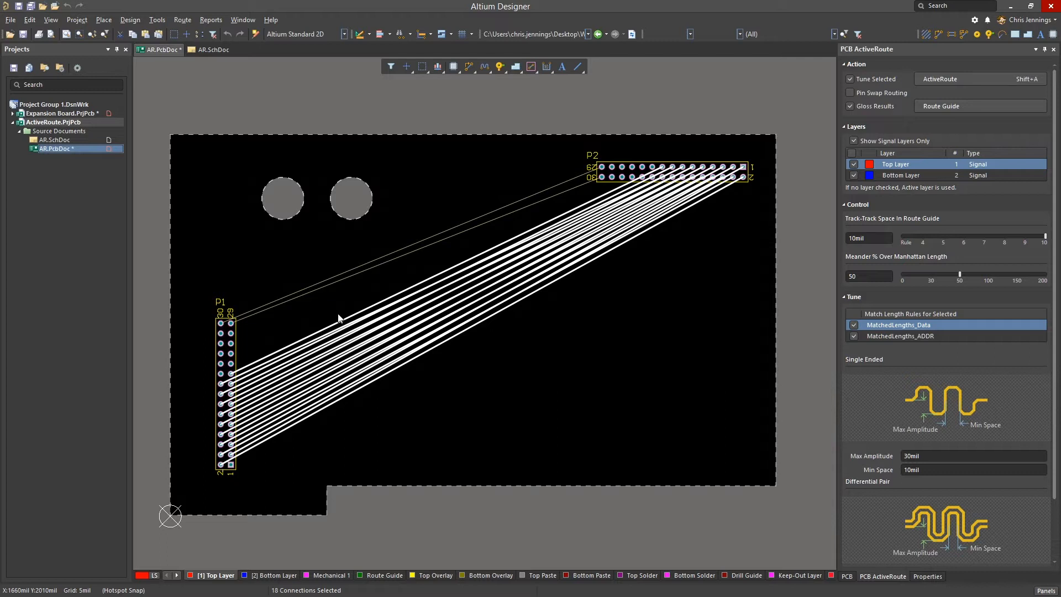
left_click(864, 78)
left_click(865, 78)
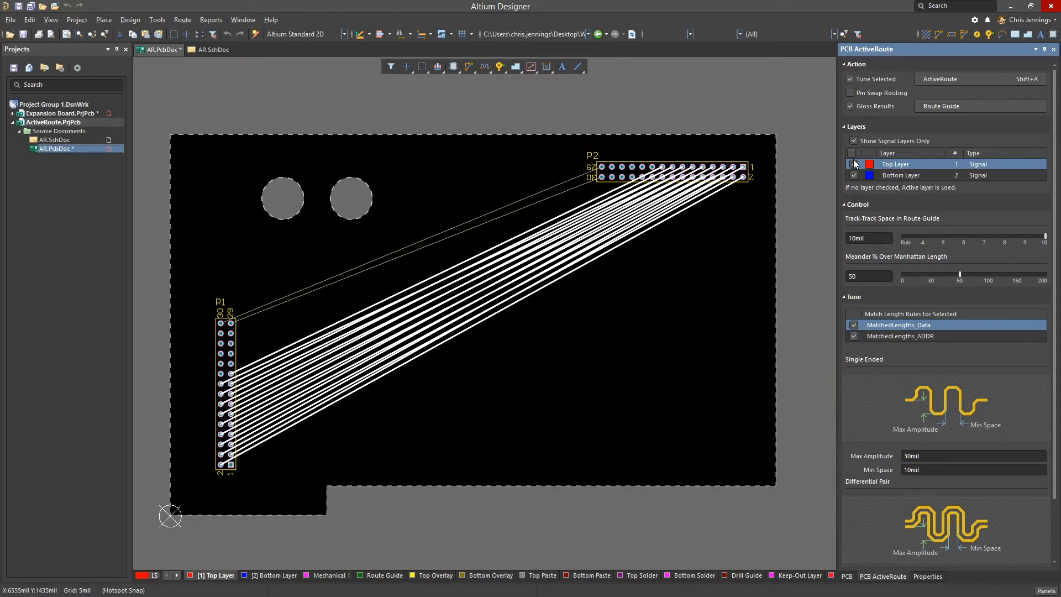
left_click(854, 176)
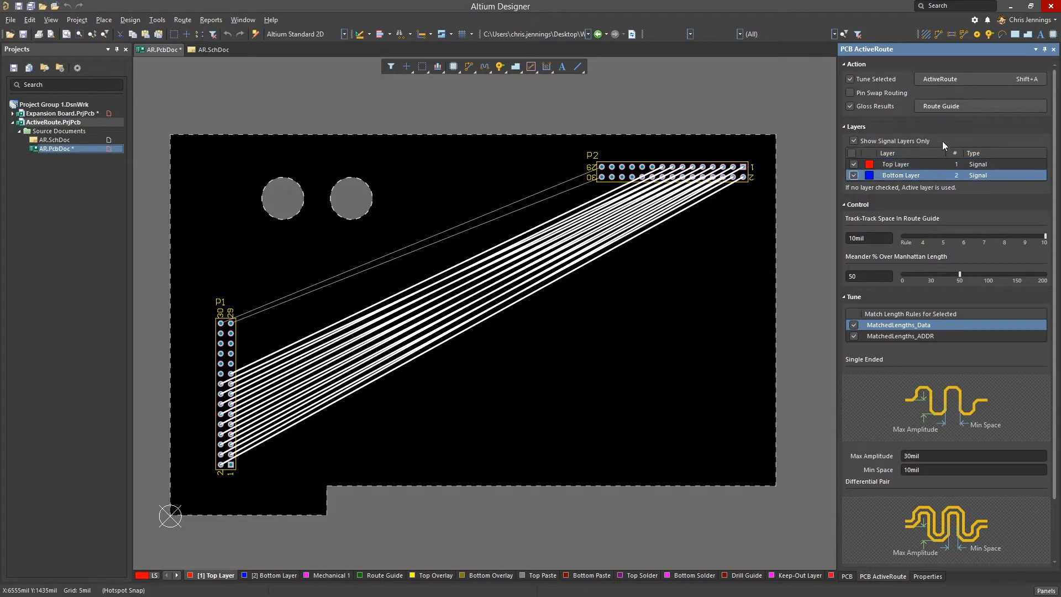
left_click(940, 81)
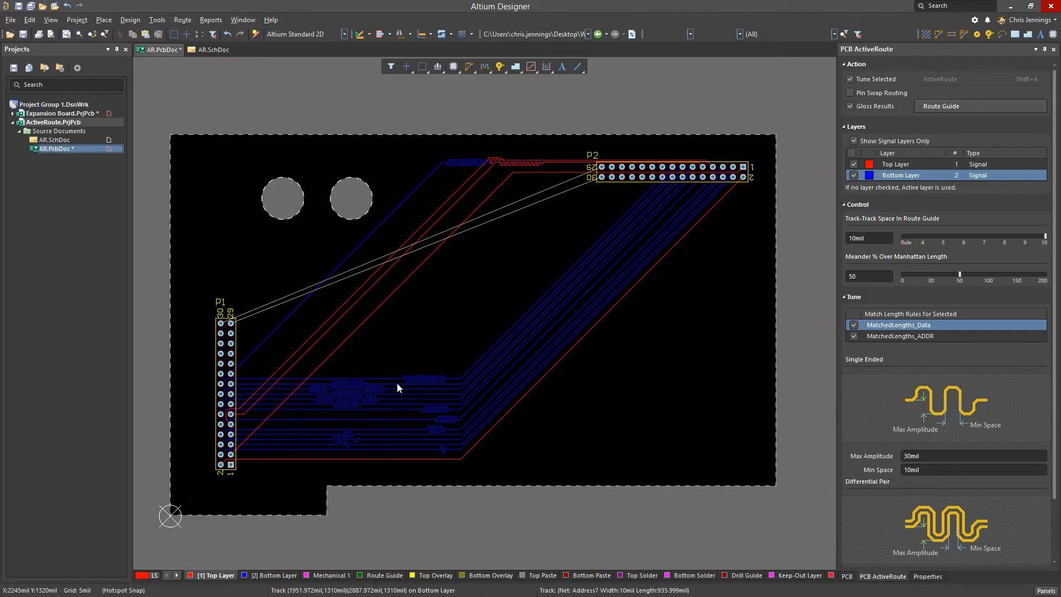
key("ctrl+z")
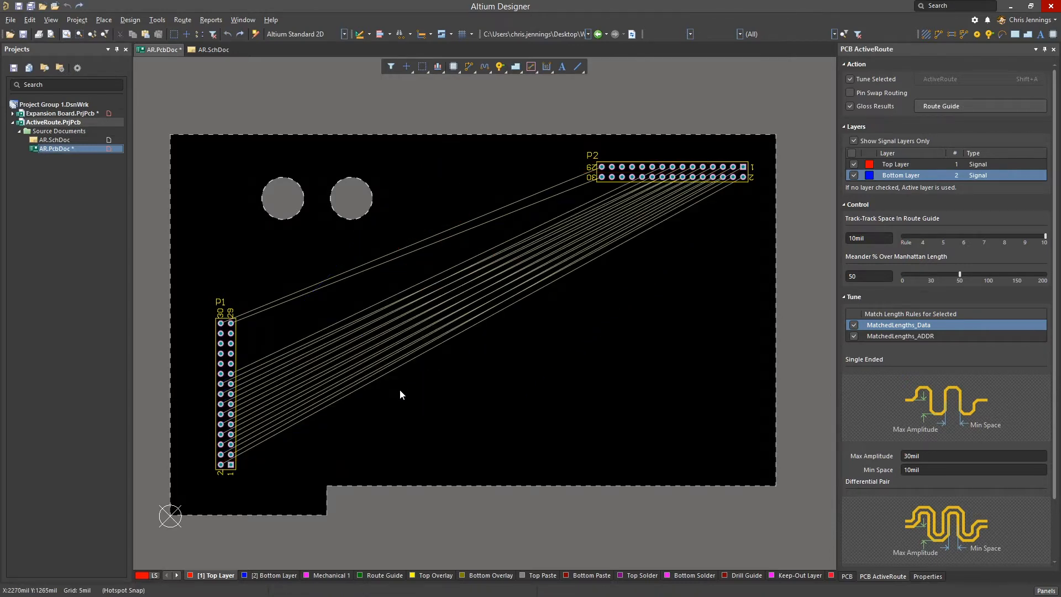
Draw a bent route guide from P1 to below P2 for the large connection bundle and run ActiveRoute along it.
left_click_drag(401, 392, 310, 326)
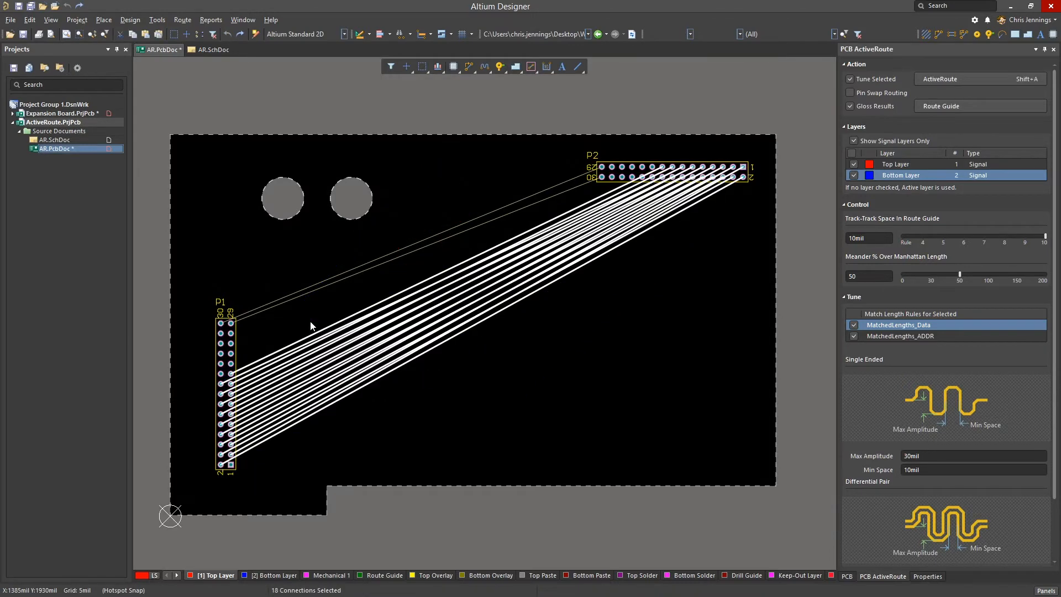
left_click(934, 104)
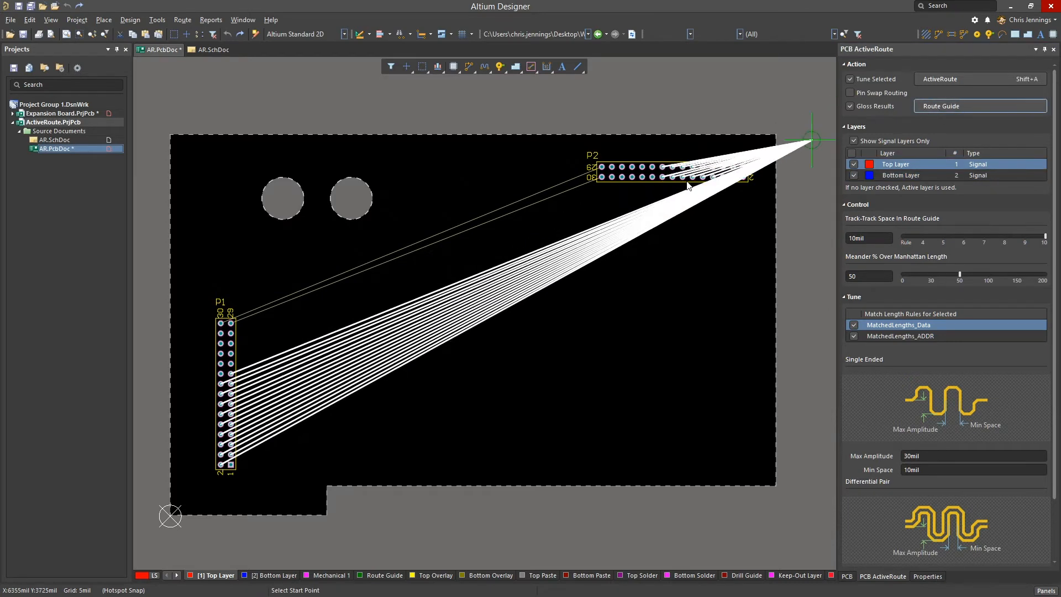
left_click(270, 409)
left_click(282, 340)
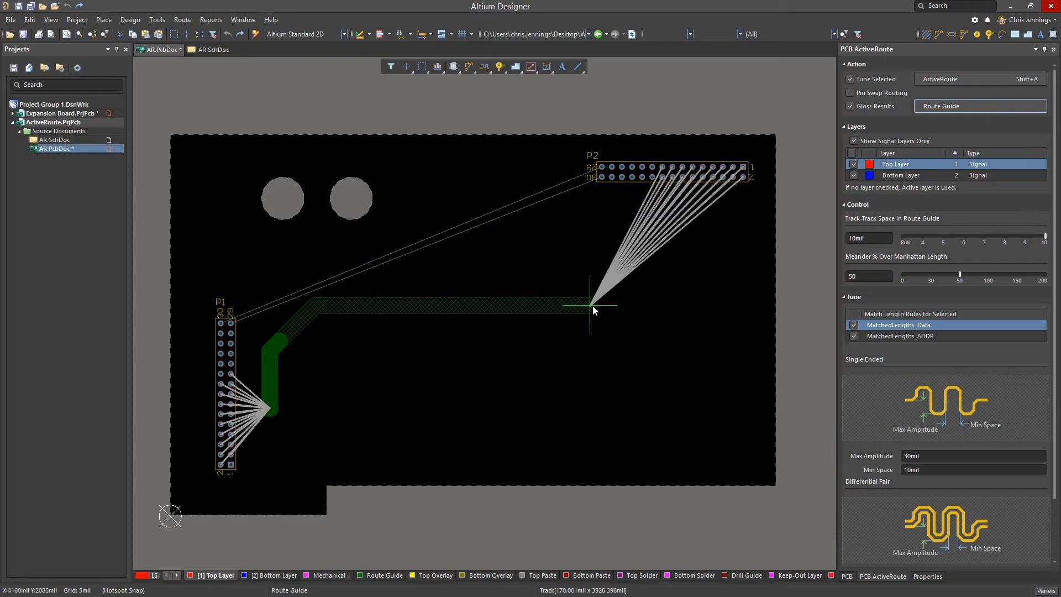
left_click(656, 281)
right_click(657, 281)
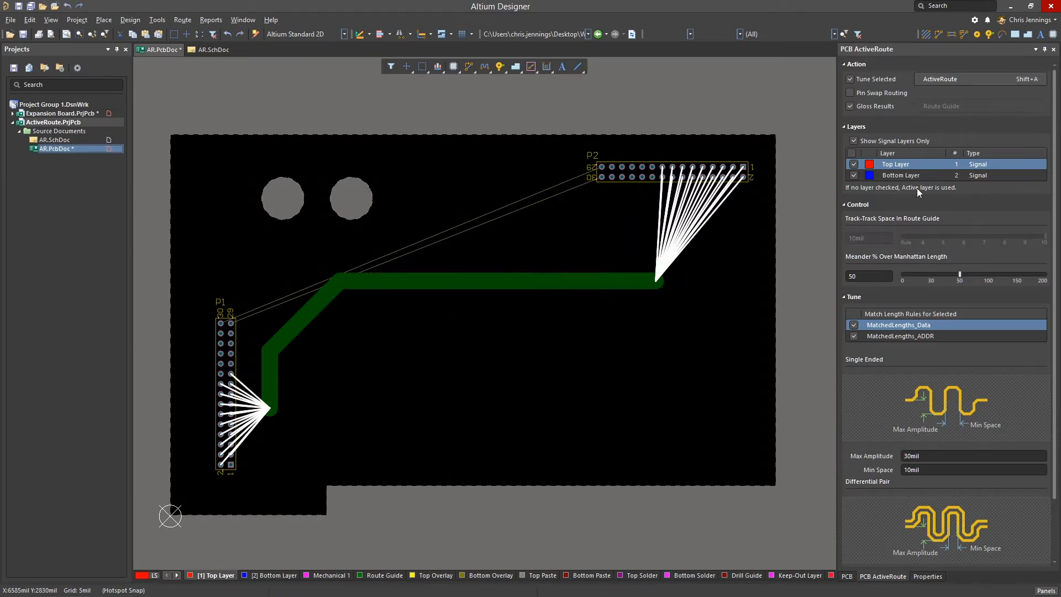
left_click(953, 88)
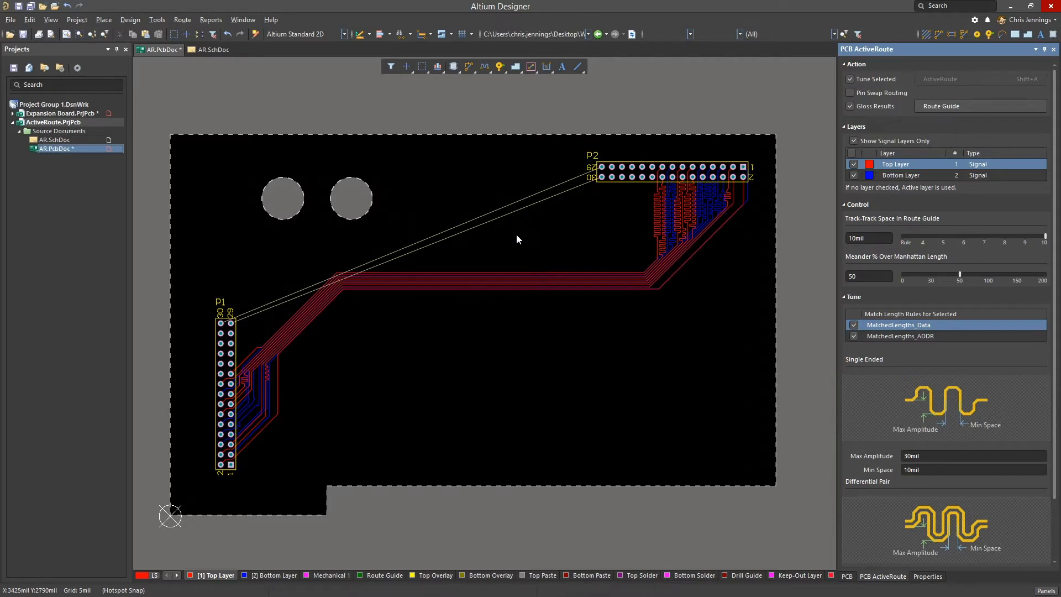
Draw a route guide for the two remaining P1–P2 connections around the two round cutouts and run ActiveRoute on them.
left_click_drag(516, 235, 460, 198, "alt")
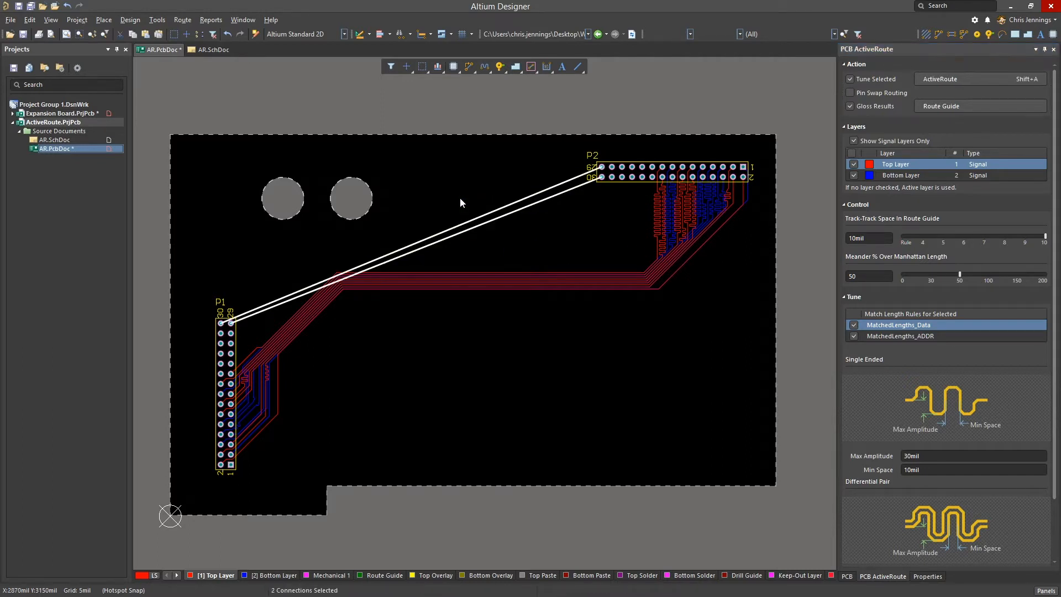
left_click(976, 107)
left_click(224, 283)
left_click(215, 168)
left_click(478, 187)
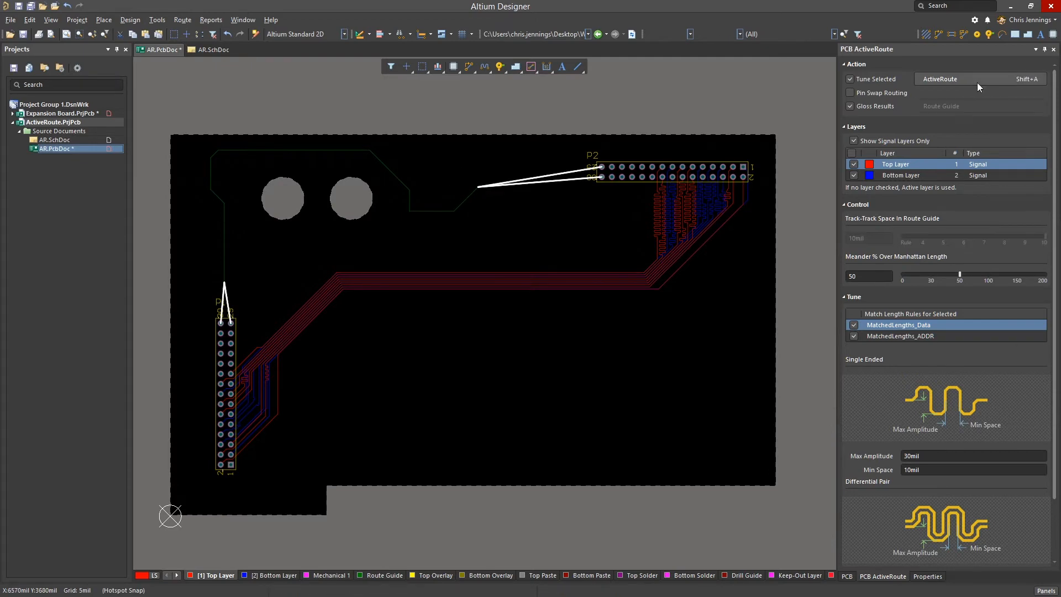
left_click(967, 79)
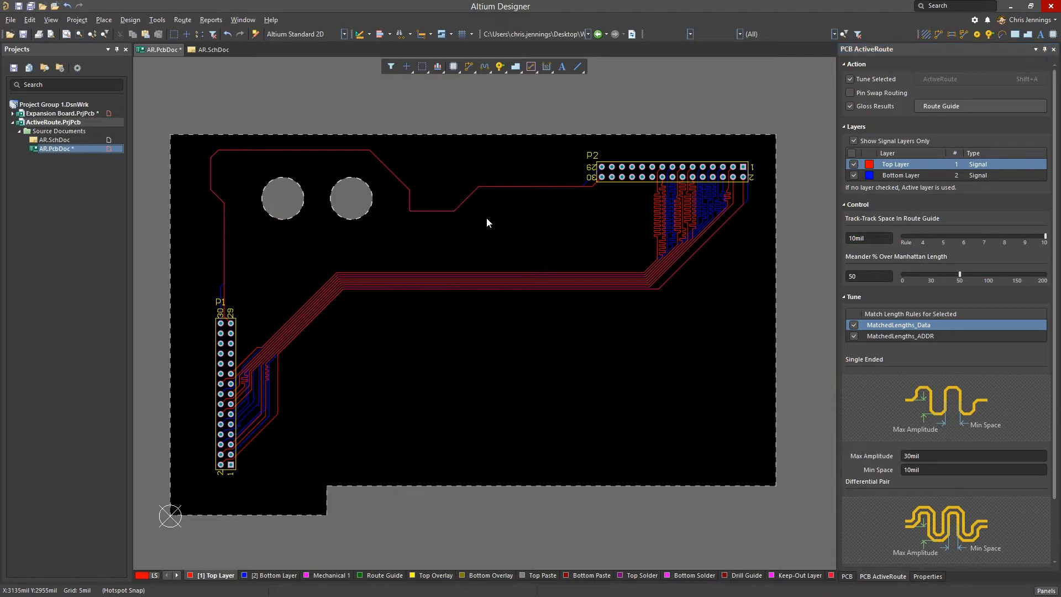
Select the complete tracks of the two routes passing around the cutouts and gloss them.
left_click(453, 205)
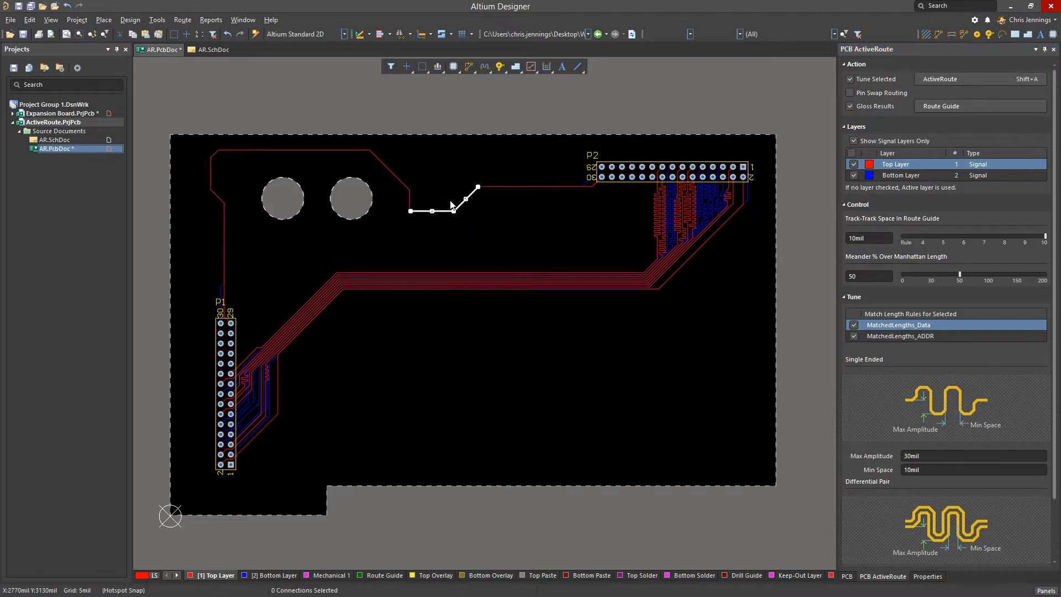
key("Tab")
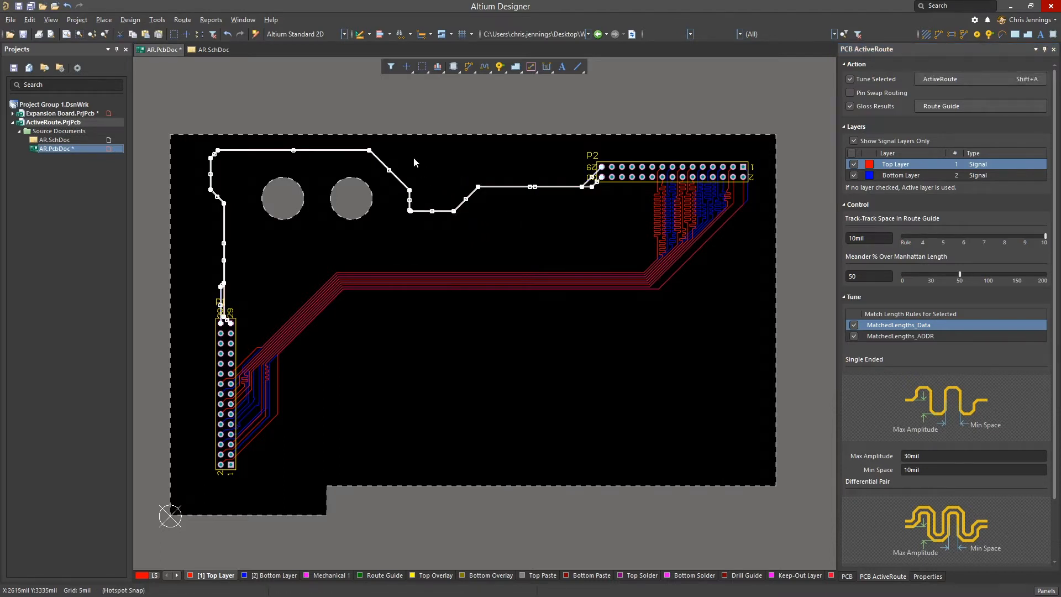
left_click(183, 20)
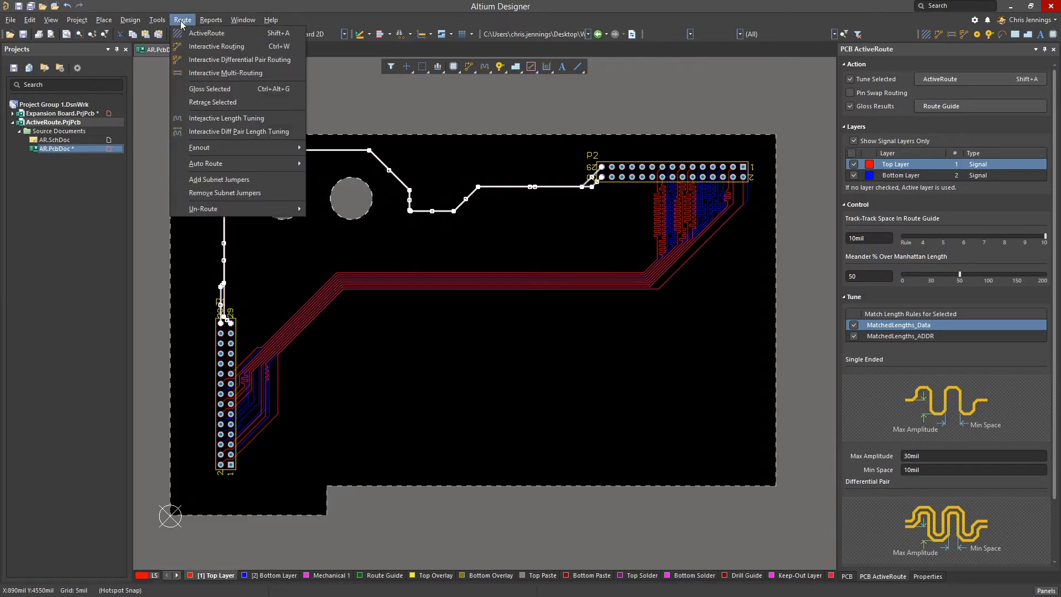
left_click(211, 91)
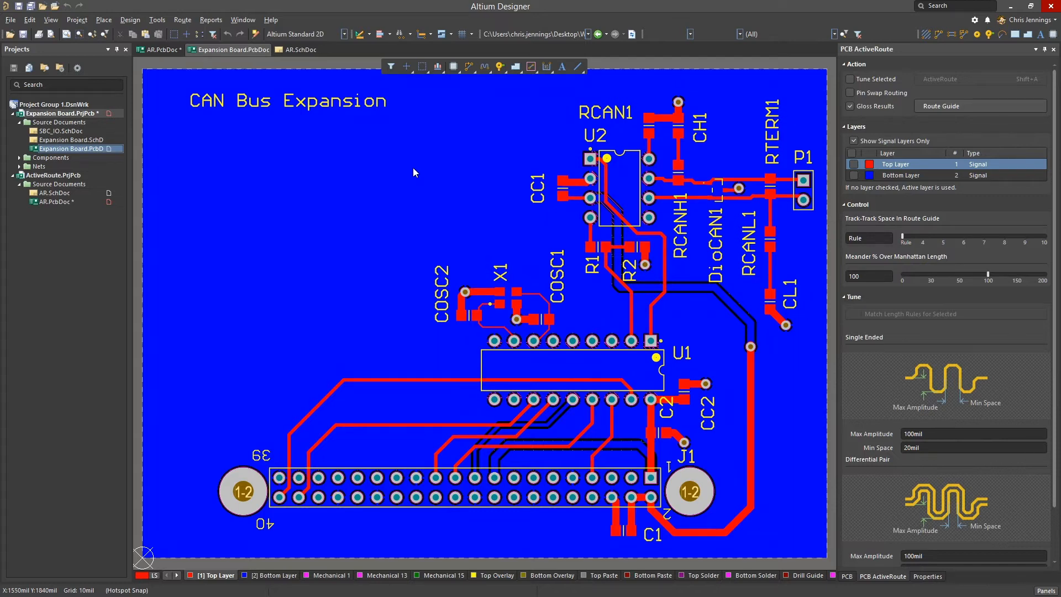
Open the Layer Stack Manager for the Expansion Board and select the Top Layer.
left_click(127, 20)
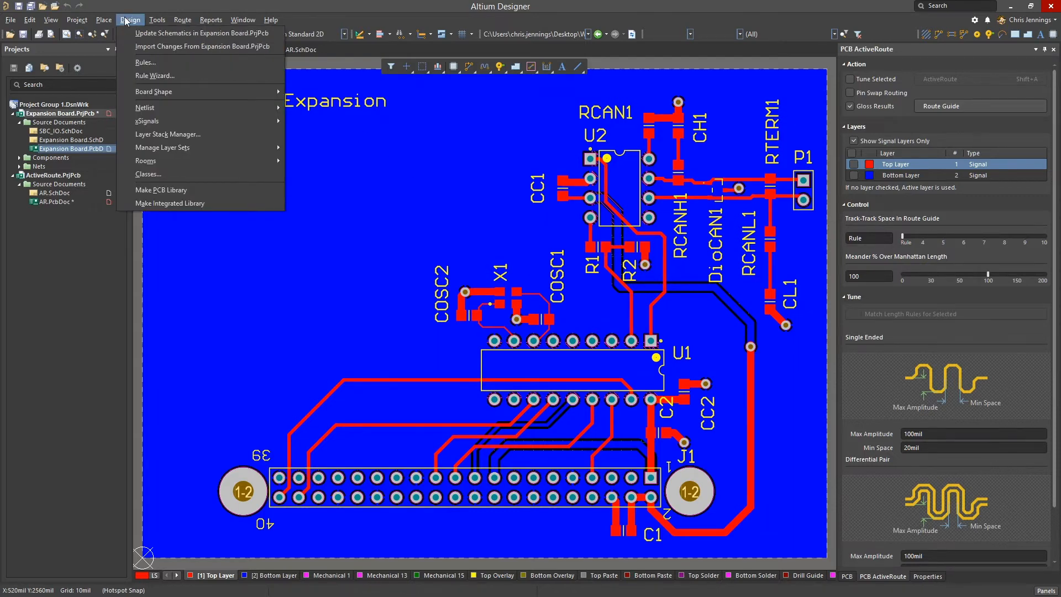
left_click(165, 138)
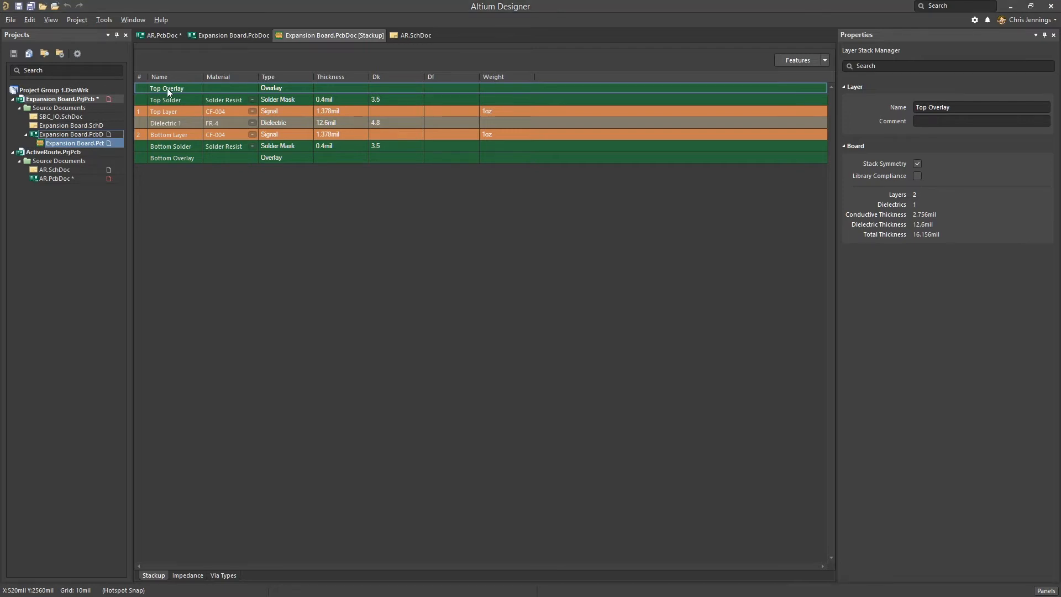
left_click(168, 111)
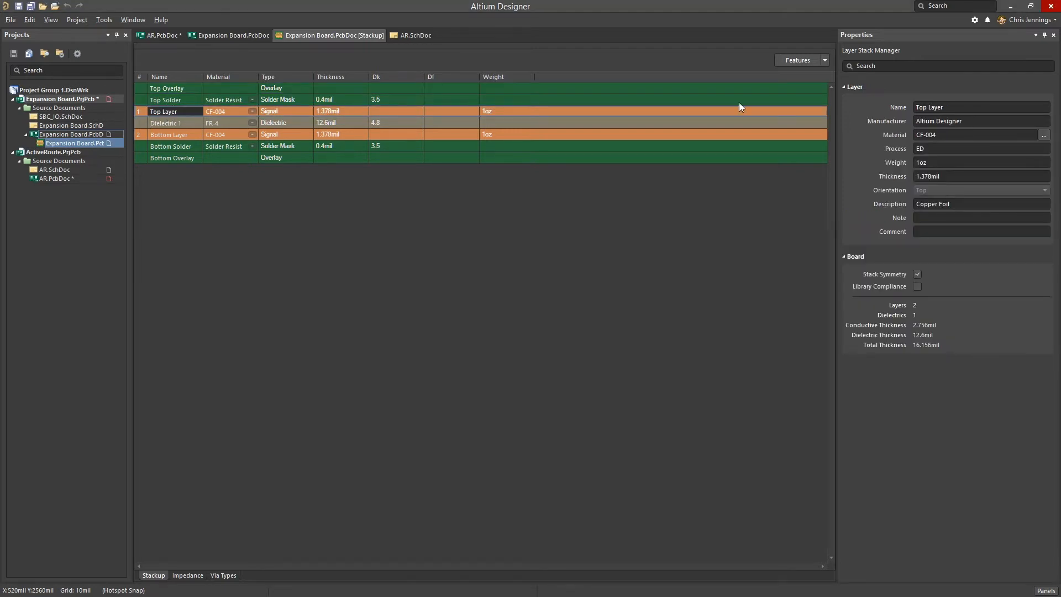
Preview the 1/2oz CF-003 material for the Top Layer without applying it, and toggle Stack Symmetry off and back on.
left_click(887, 117)
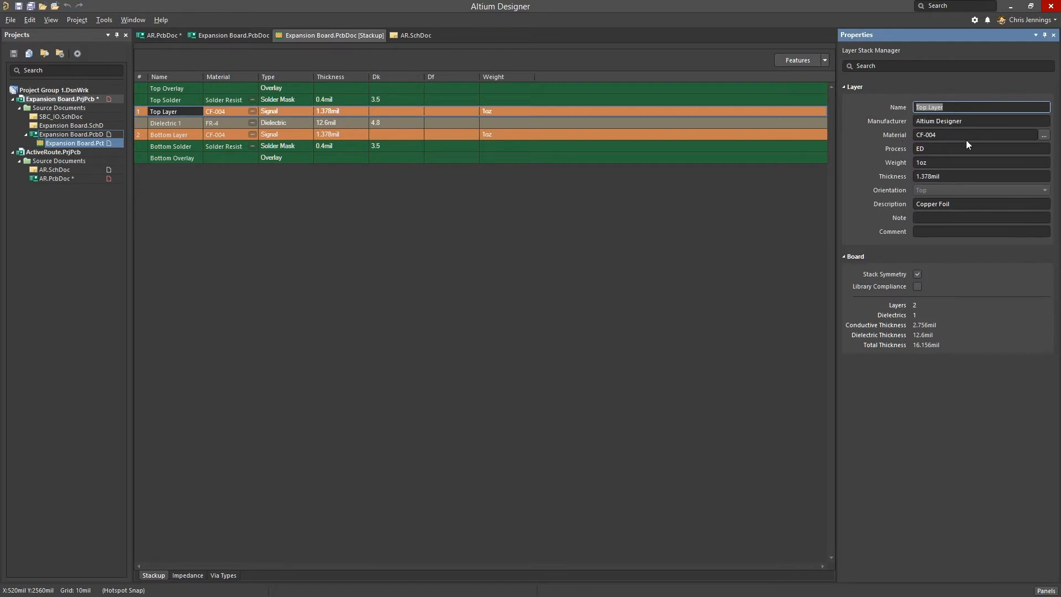
left_click(1045, 137)
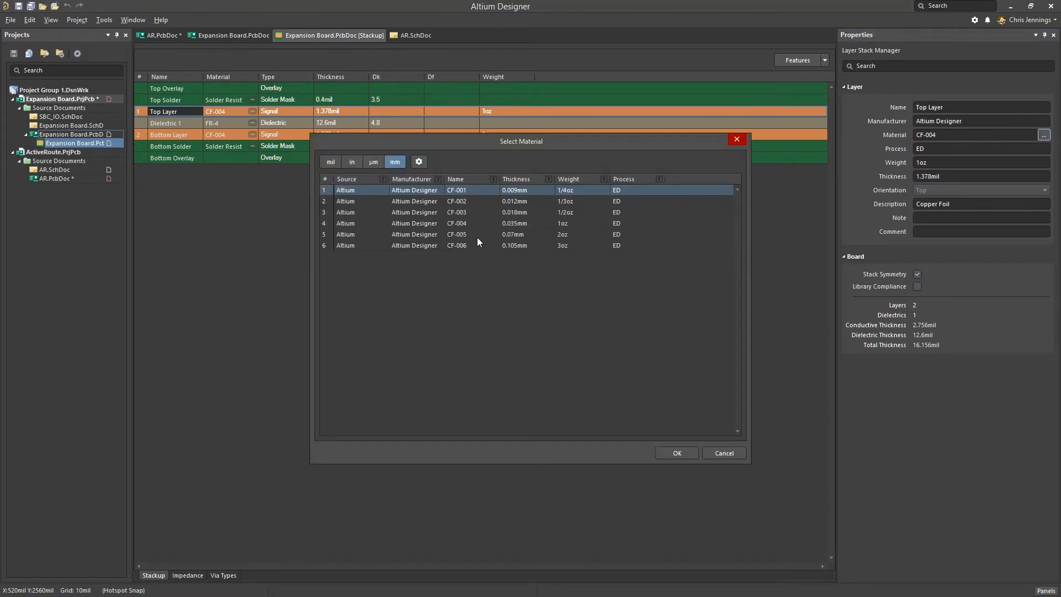
left_click(571, 216)
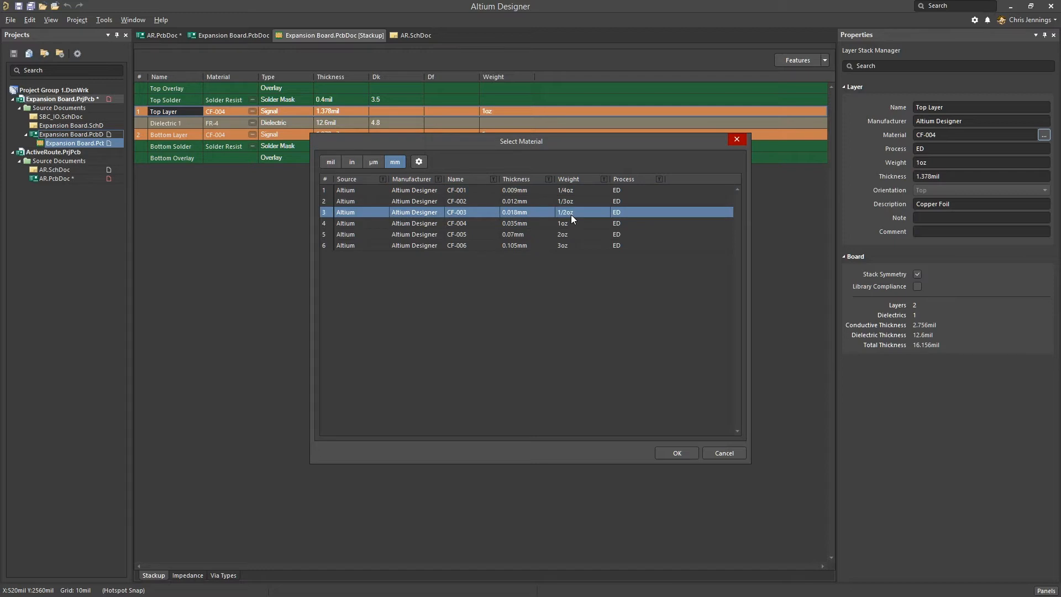
left_click(724, 454)
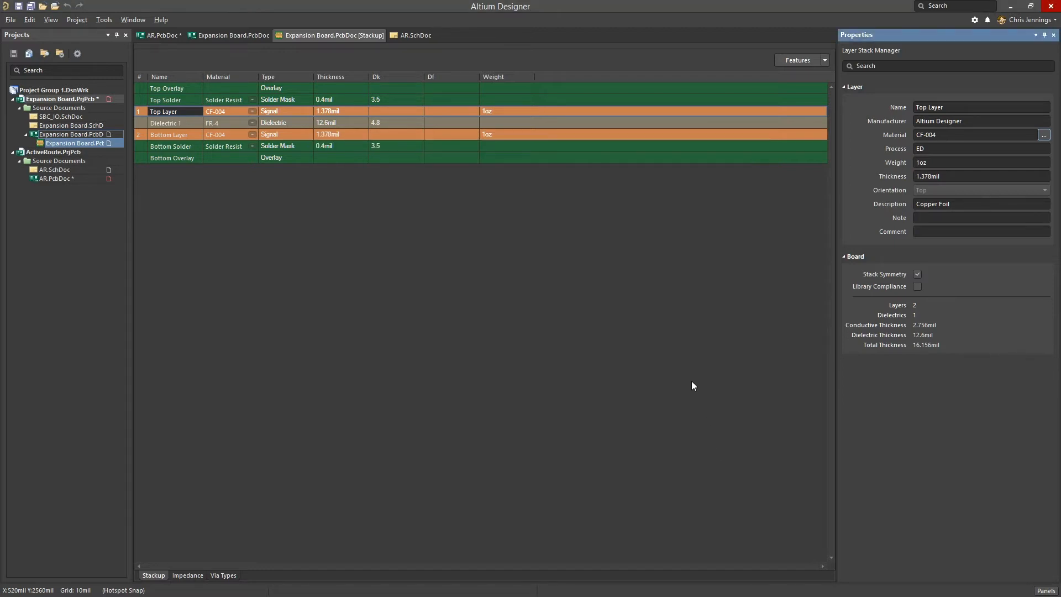
left_click(916, 274)
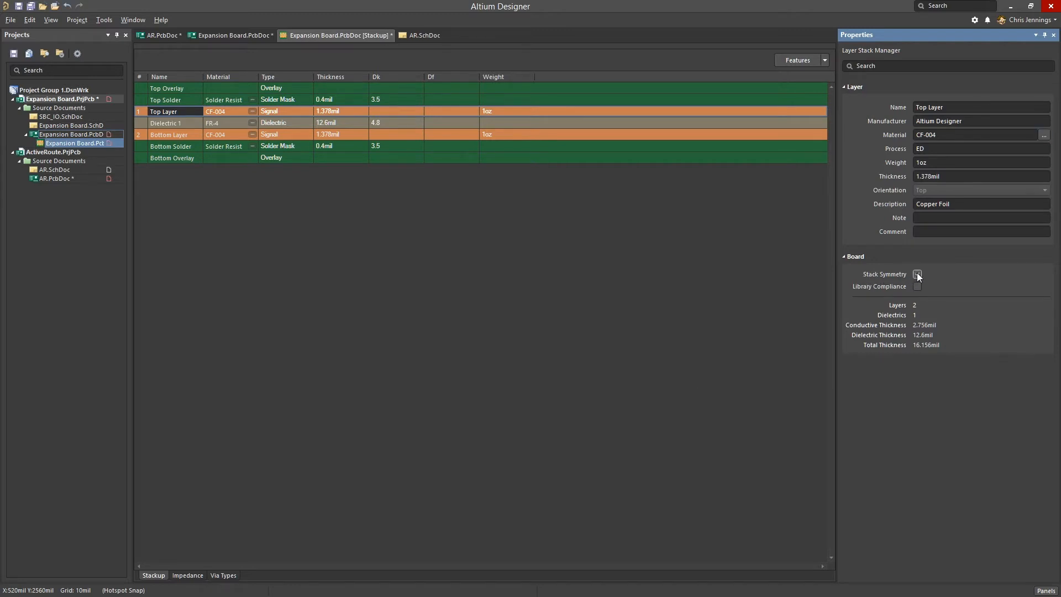
left_click(917, 275)
Insert a signal layer below the Top Layer with stack symmetry on, and inspect the two inner signal layers.
right_click(171, 112)
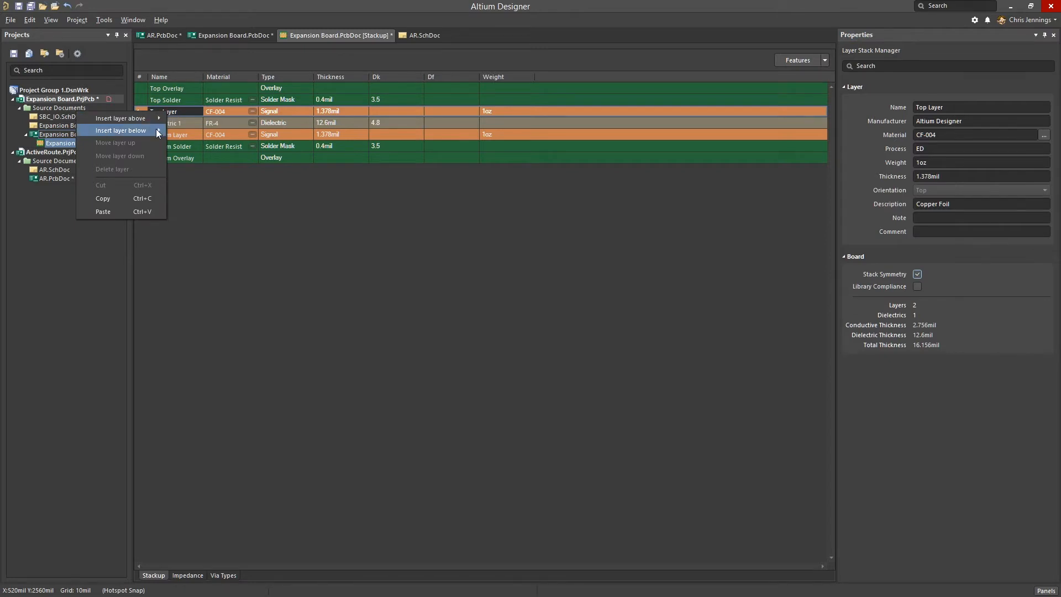
mouse_move(157, 133)
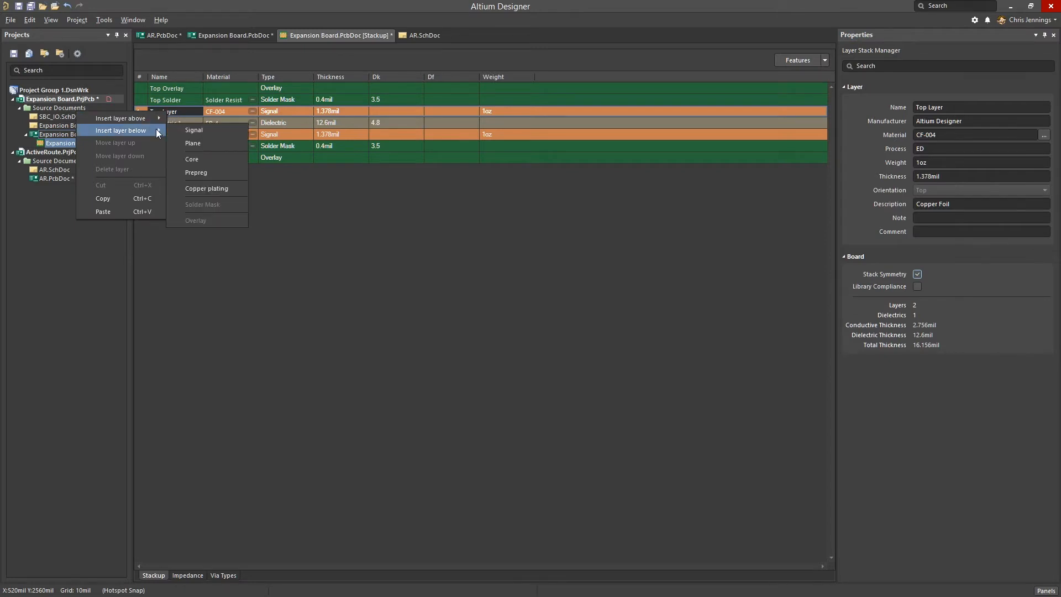
left_click(190, 130)
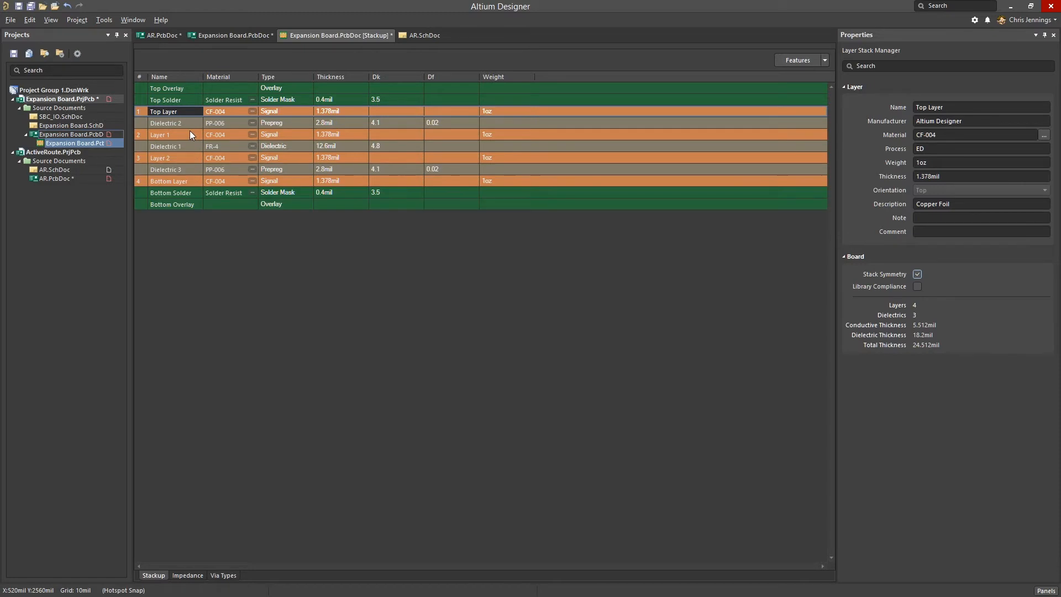
left_click(164, 135)
left_click(168, 156)
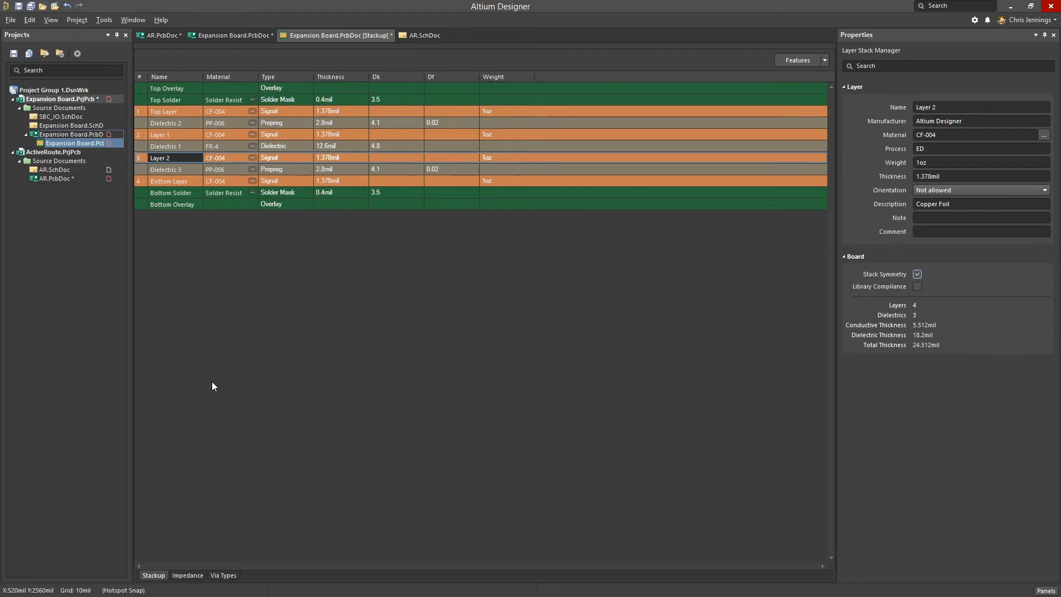
Add a blind via type from the Top Layer to Layer 1 and mirror it.
left_click(224, 578)
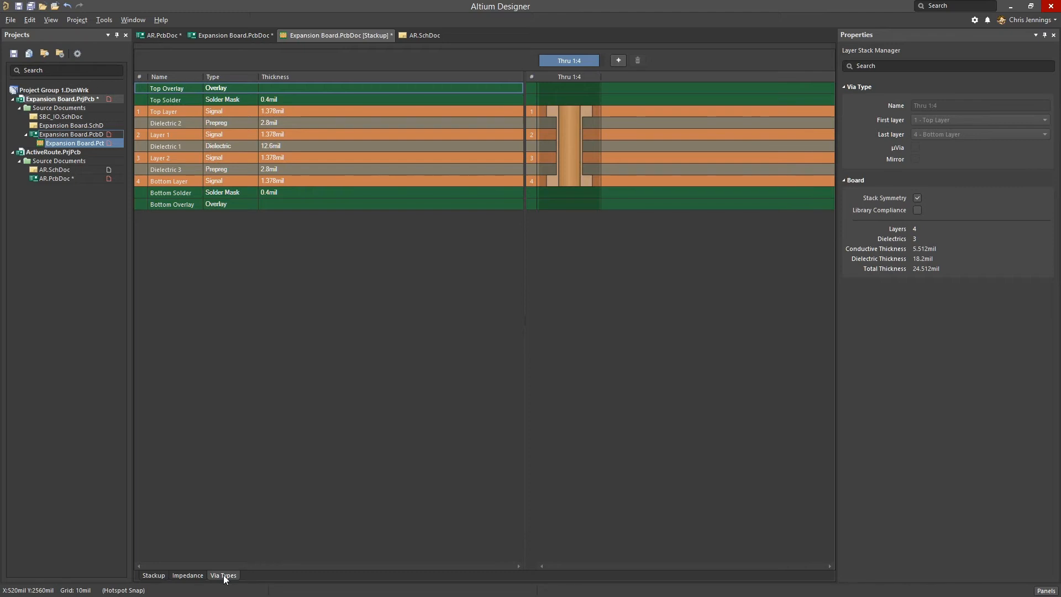
left_click(619, 58)
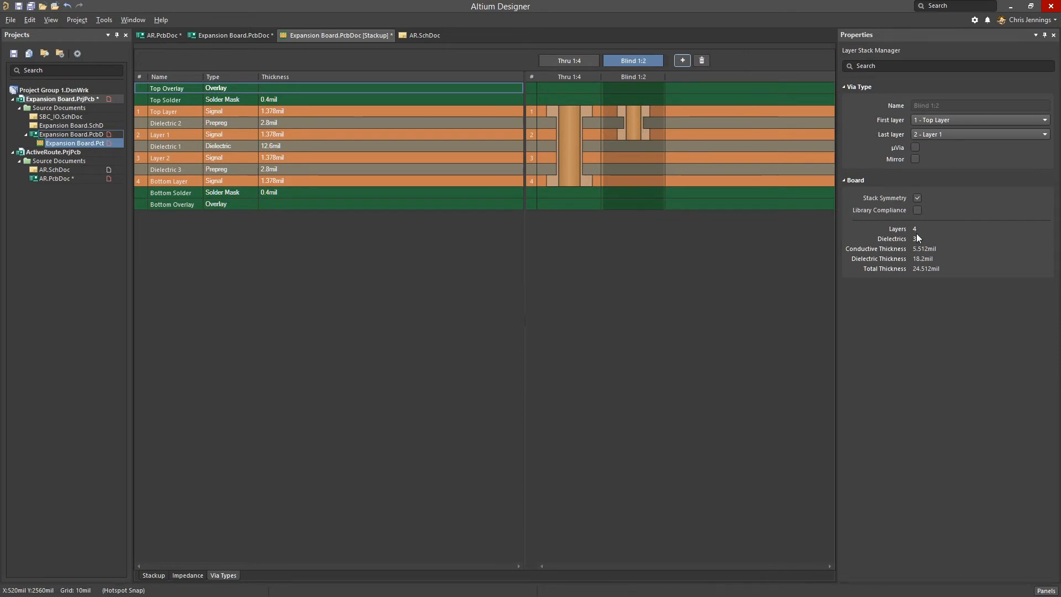
left_click(915, 159)
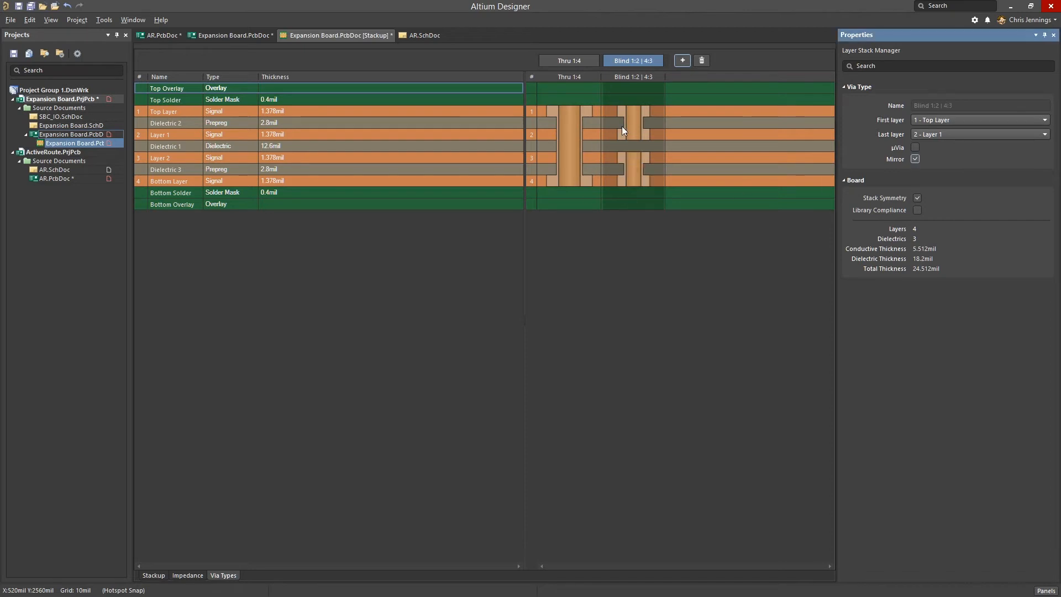
Add another via type from the Top Layer to Layer 1, defined as a mirrored µVia.
left_click(682, 61)
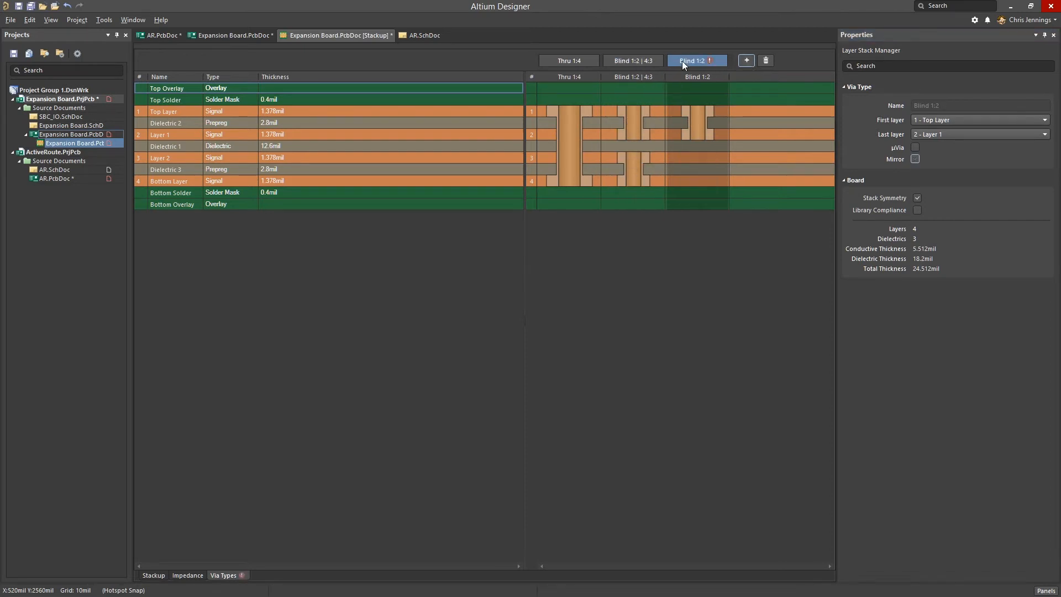
left_click(915, 148)
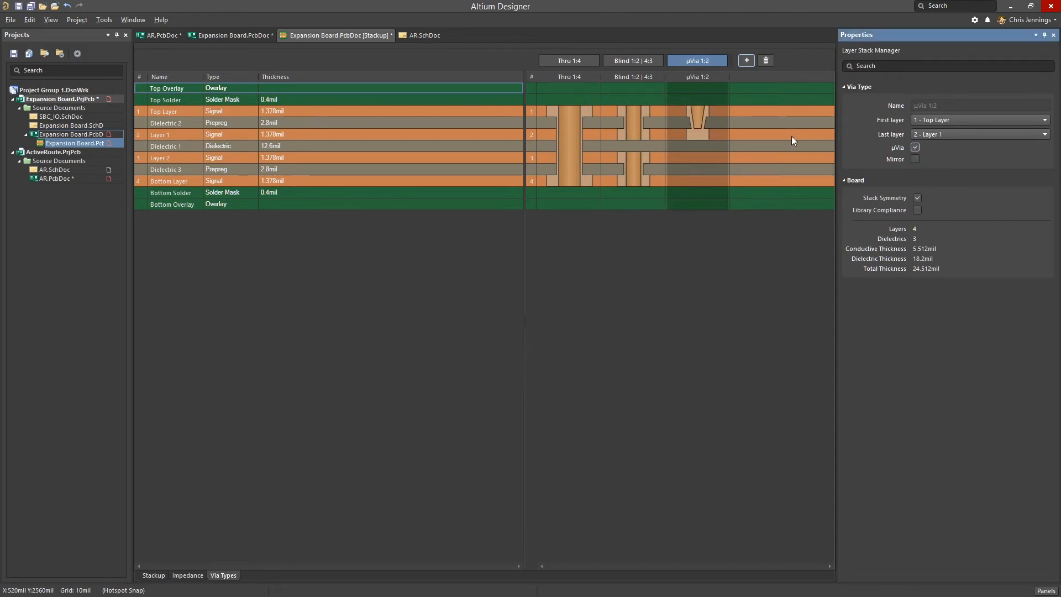
left_click(914, 159)
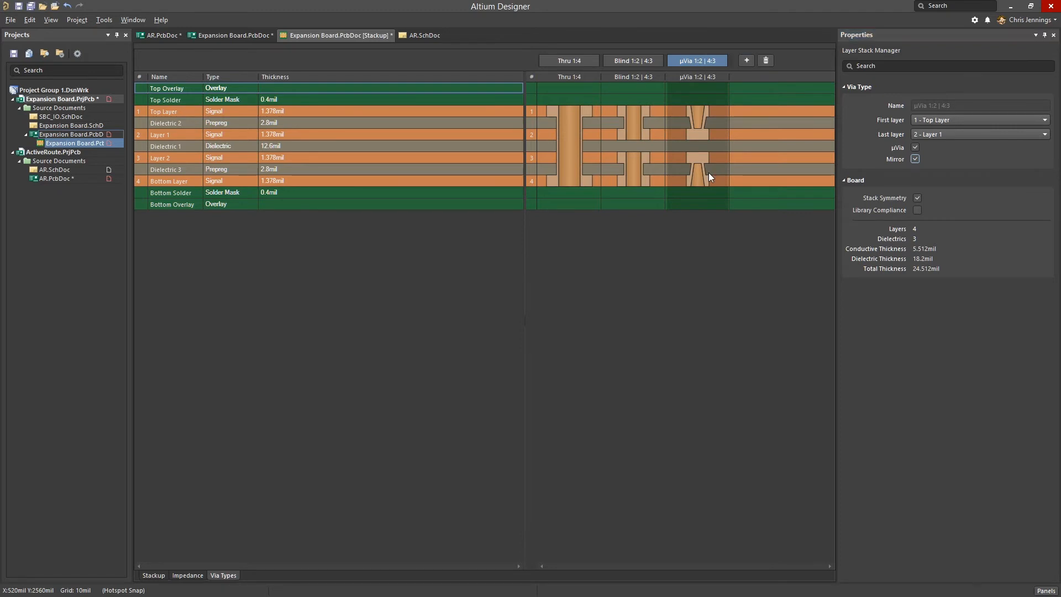
Undo the additions of the mirrored µVia and blind via types.
left_click(66, 6)
left_click(67, 6)
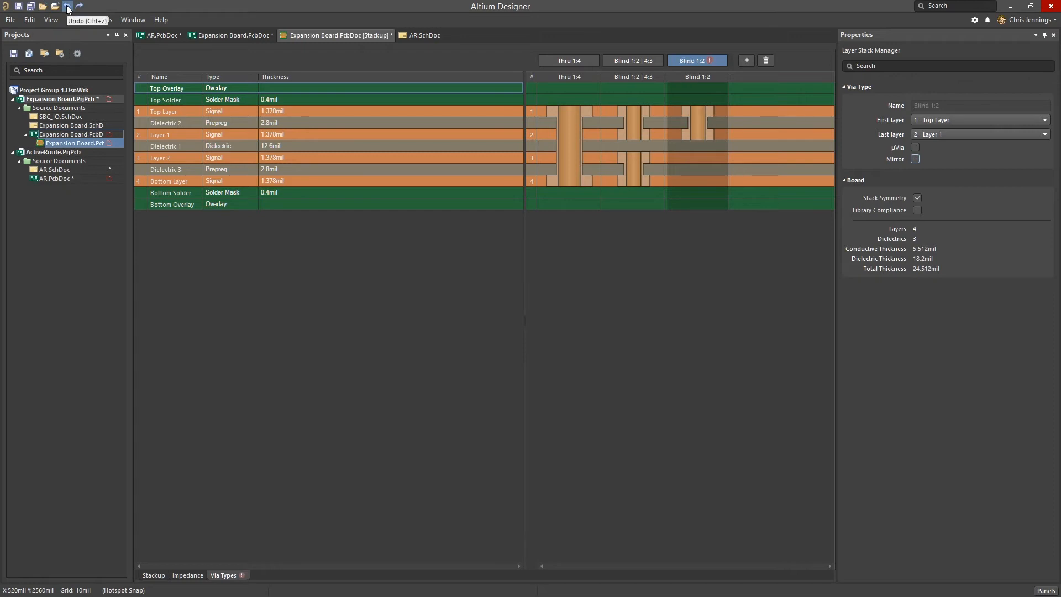
left_click(67, 6)
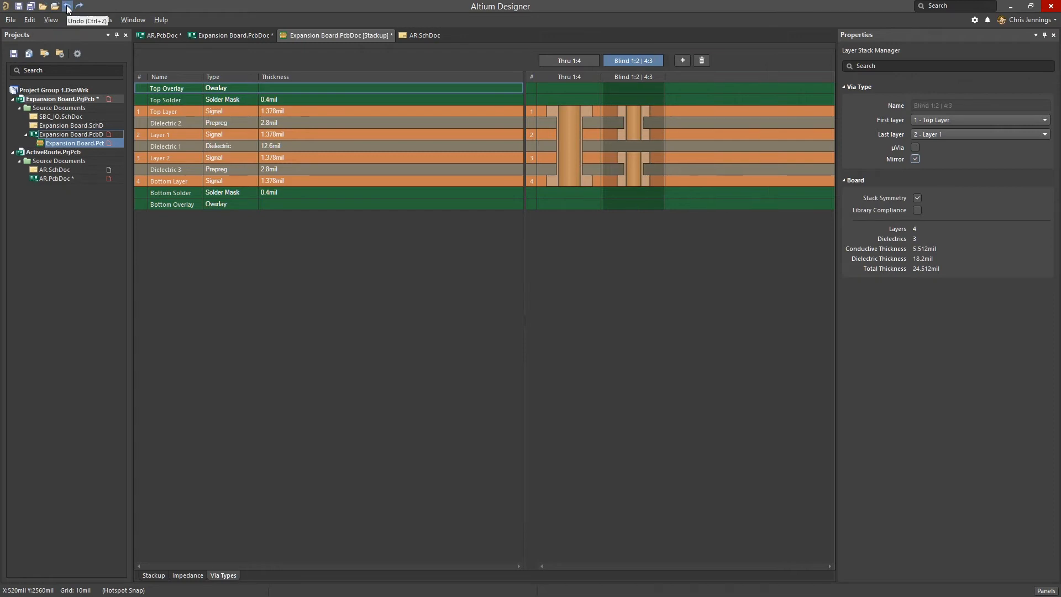
left_click(66, 7)
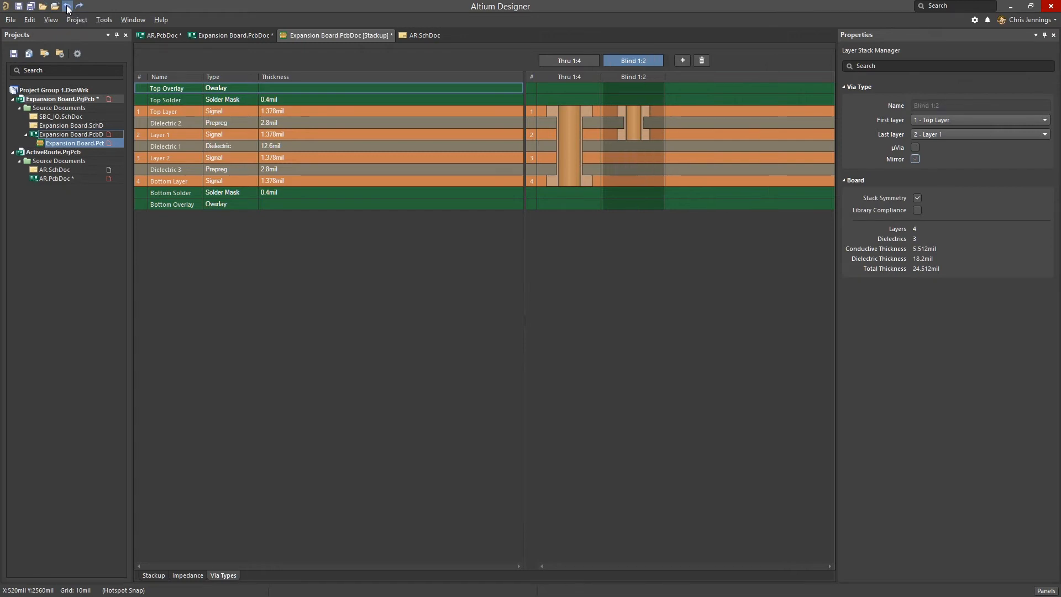
left_click(67, 6)
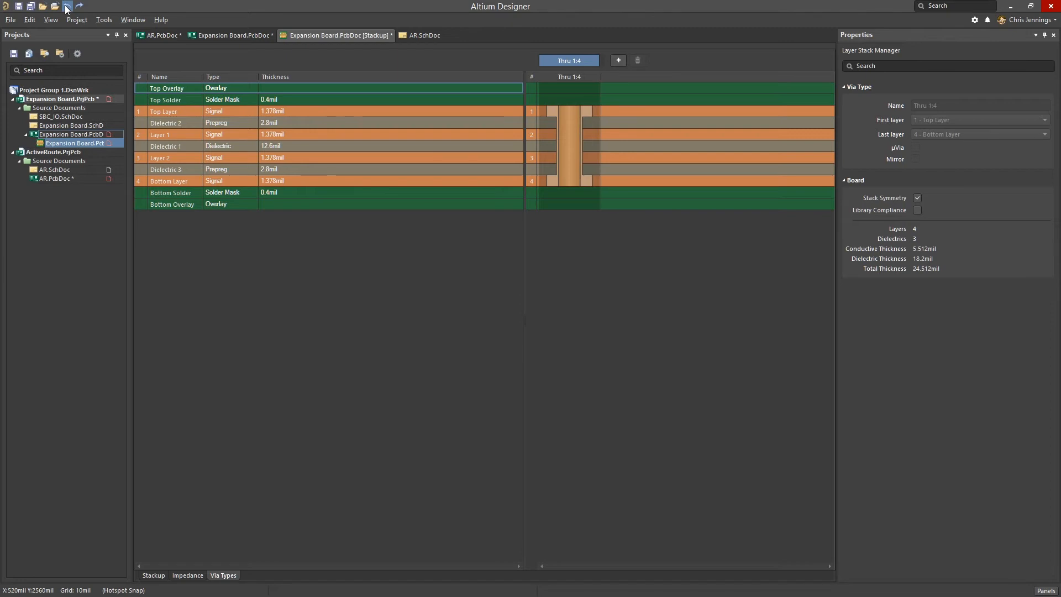
left_click(63, 7)
Enable the Back Drills feature and try out a back drill from the Top Layer to Layer 1, removing it again.
left_click(149, 575)
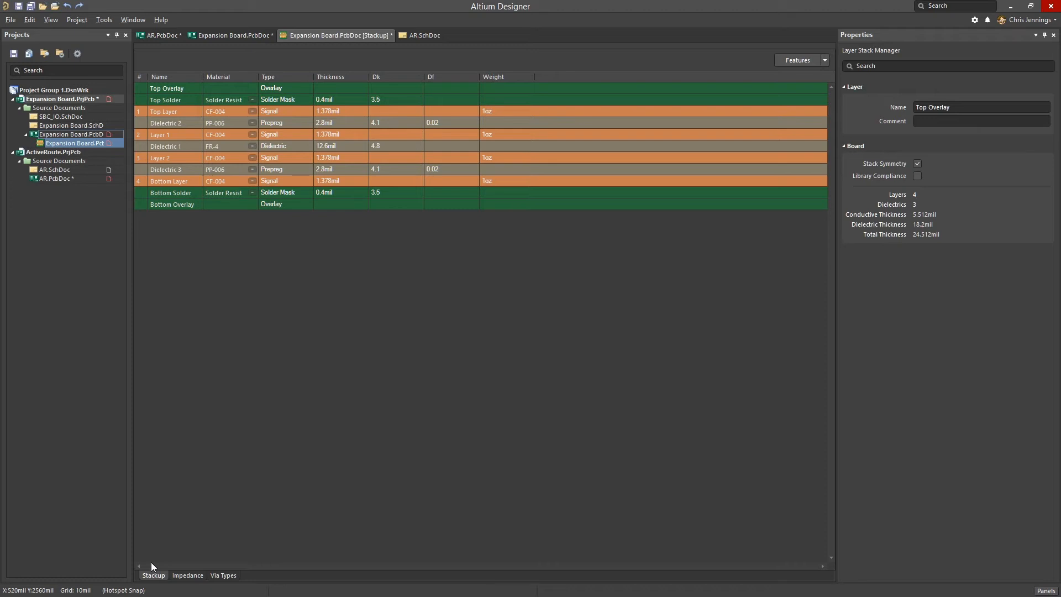
left_click(825, 60)
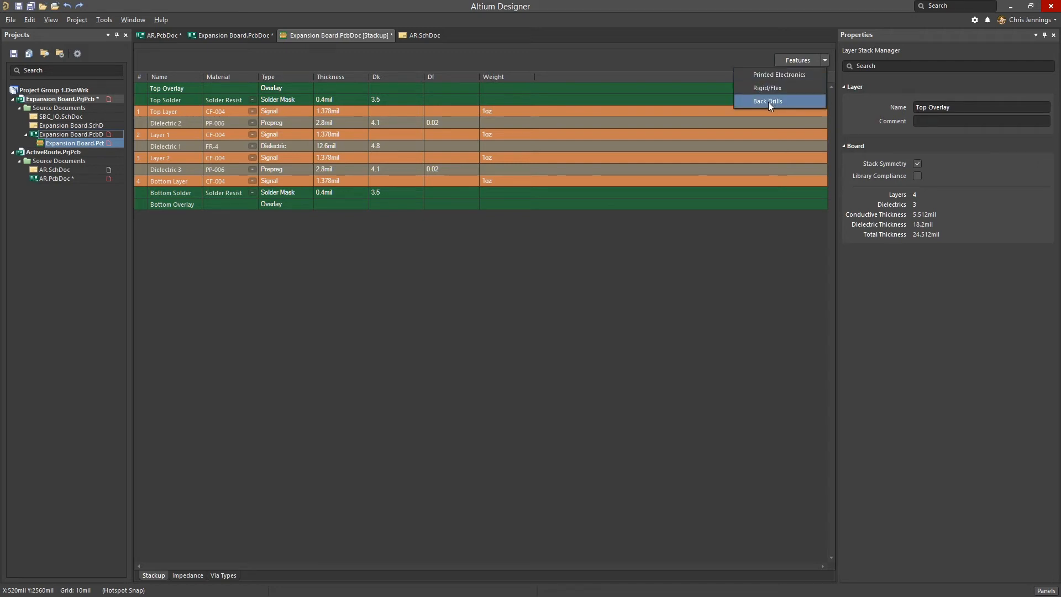
left_click(768, 101)
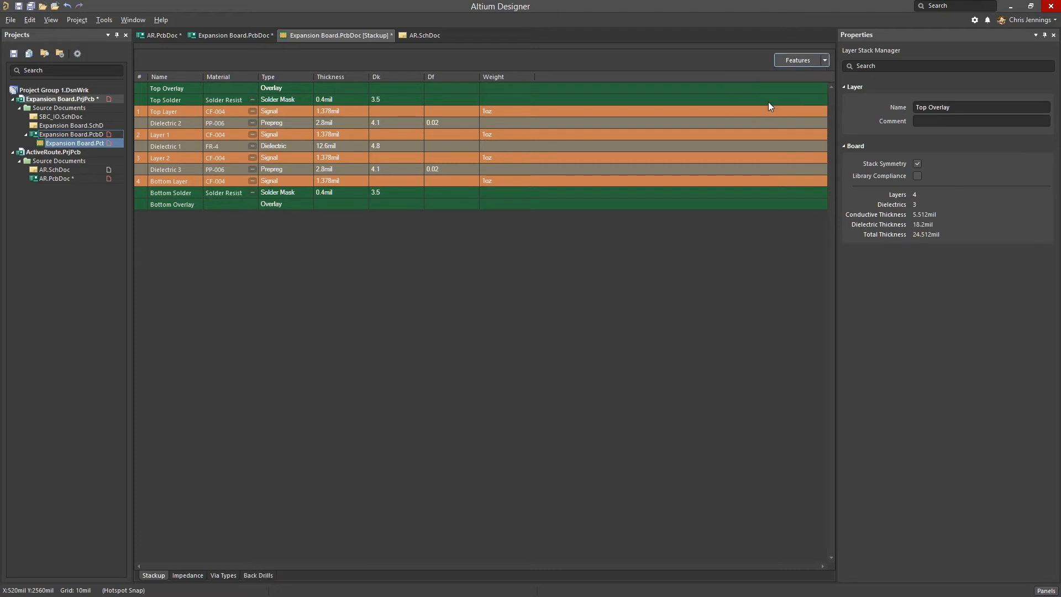
left_click(258, 576)
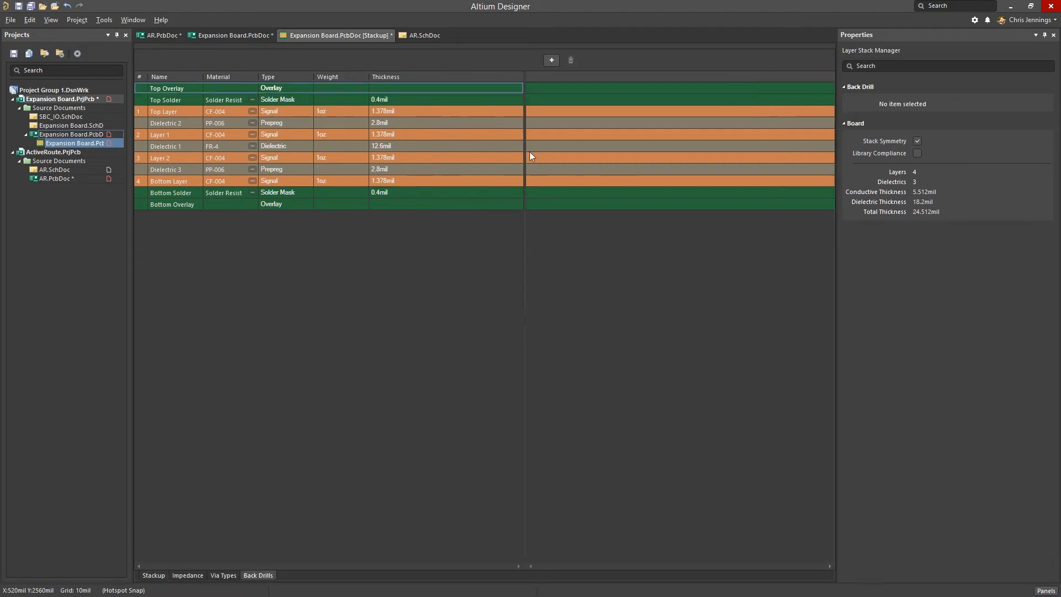
left_click(552, 60)
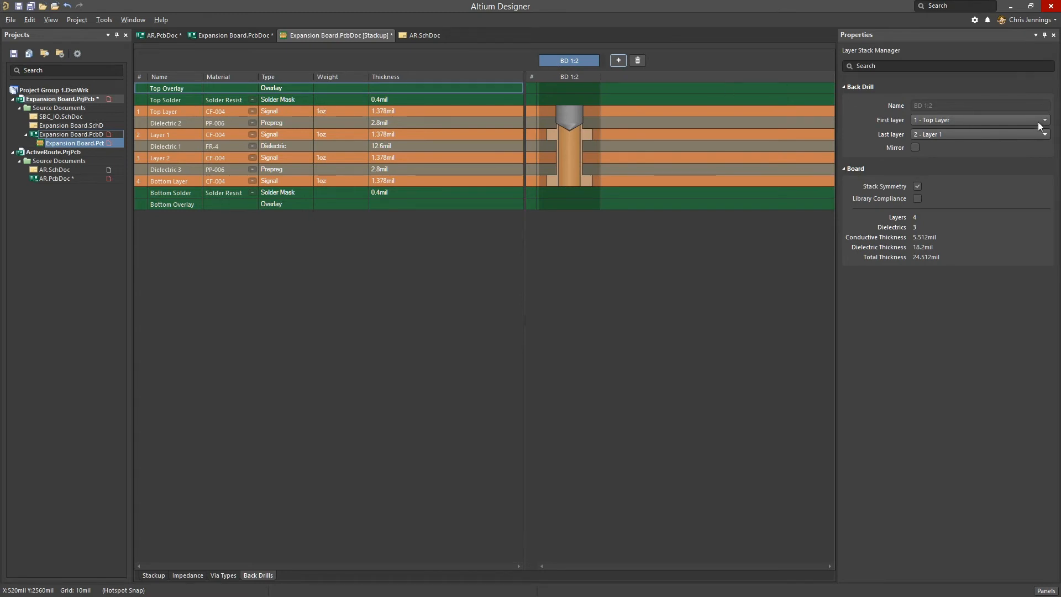
key("Delete")
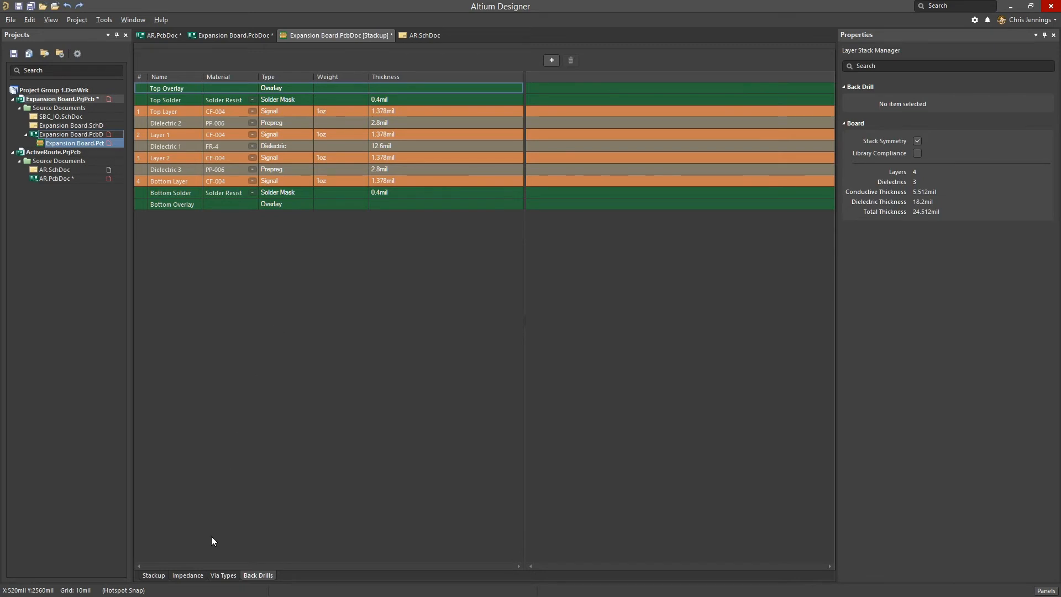
Add a single-type impedance profile to the two-layer stackup with a target impedance of 45.
left_click(187, 576)
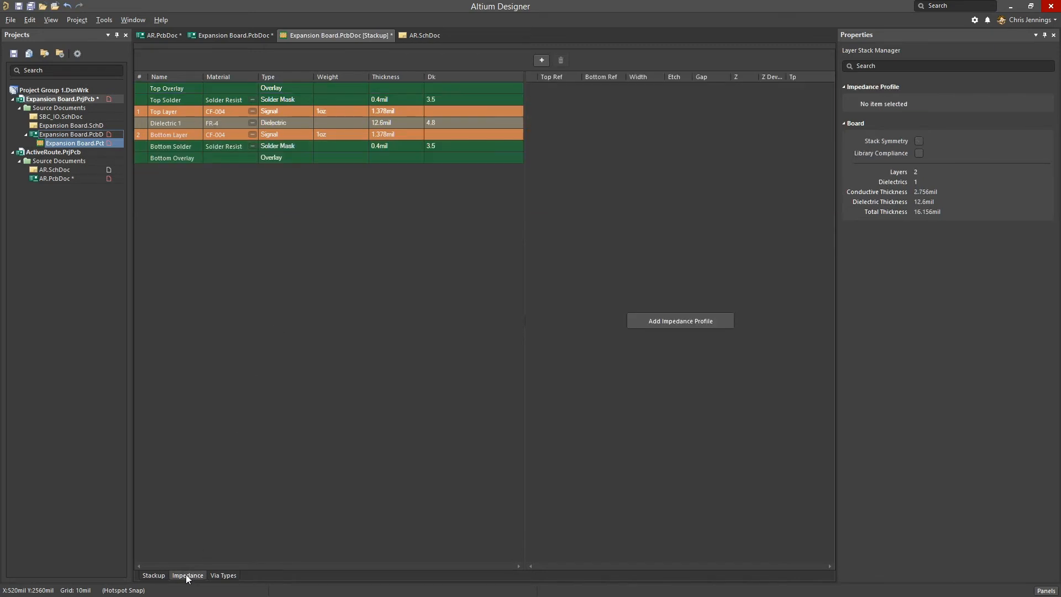
left_click(683, 319)
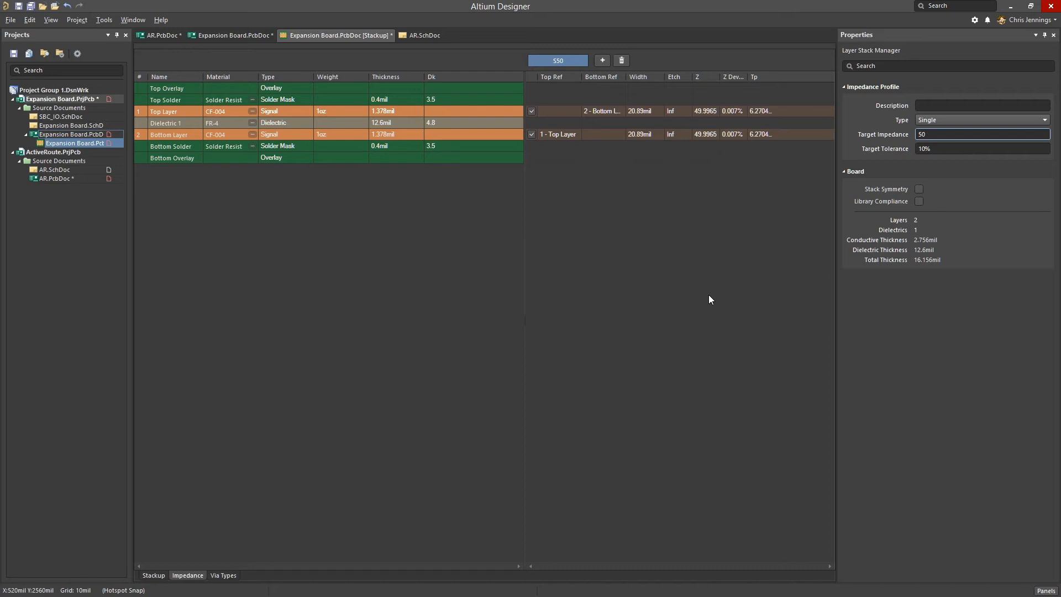
left_click(949, 133)
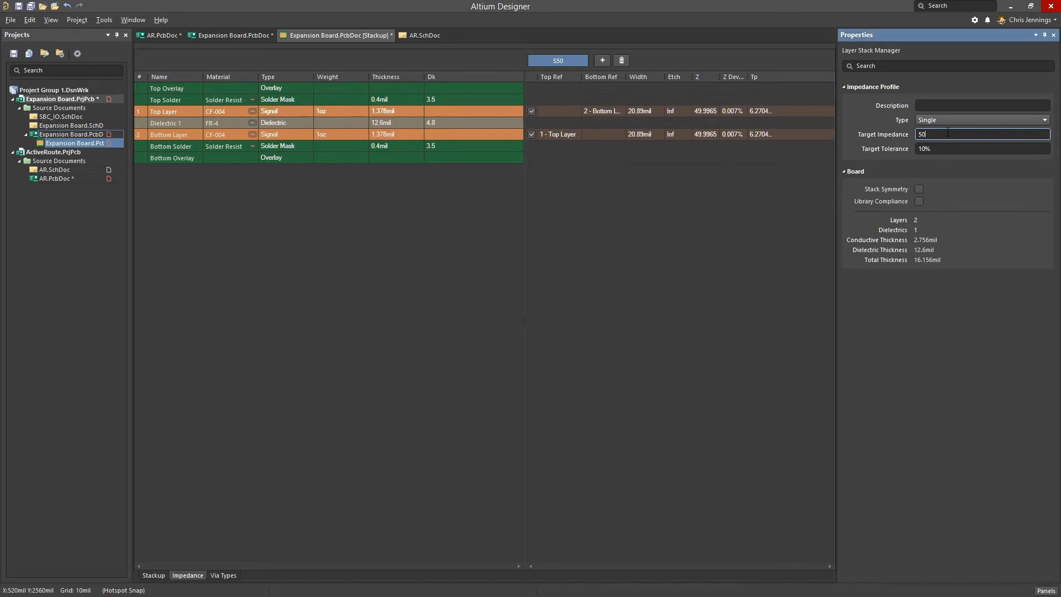
left_click_drag(938, 133, 916, 134)
key("Return")
Add a second single-type impedance profile with a target impedance of 50 and a 10% tolerance.
left_click(602, 61)
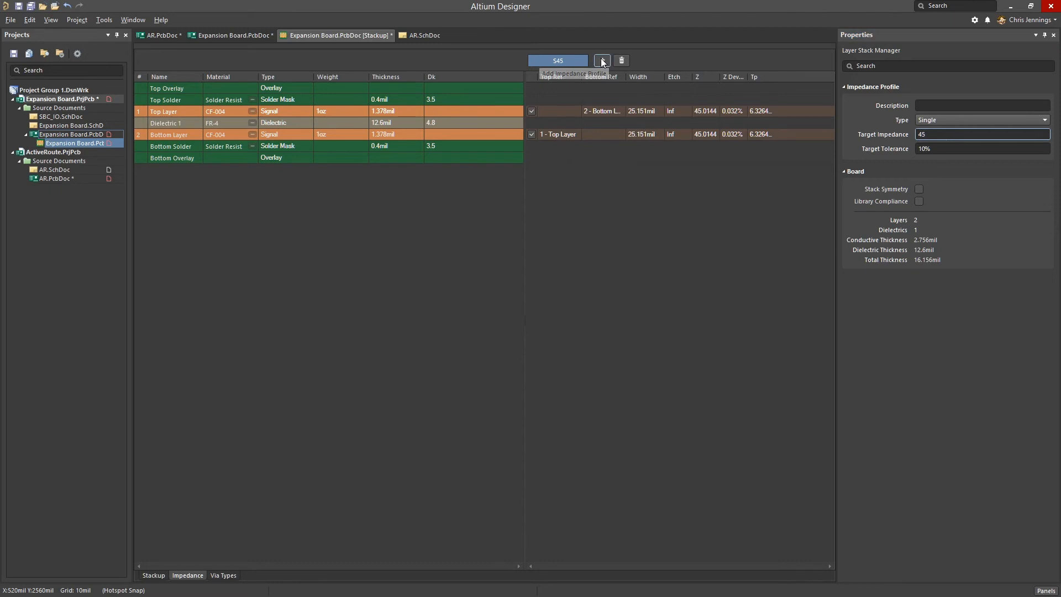
left_click(932, 137)
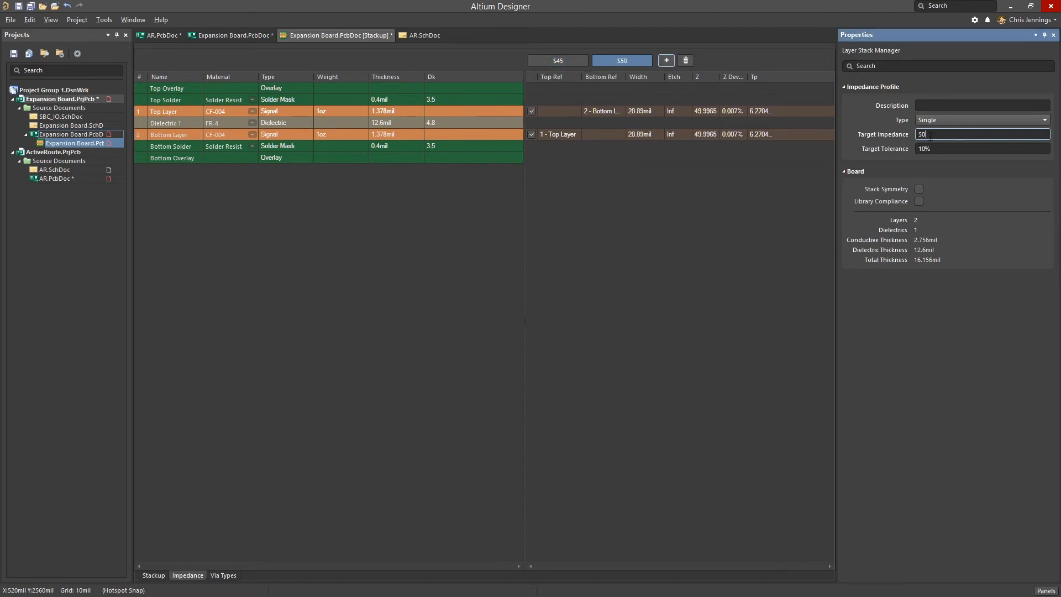
left_click(946, 149)
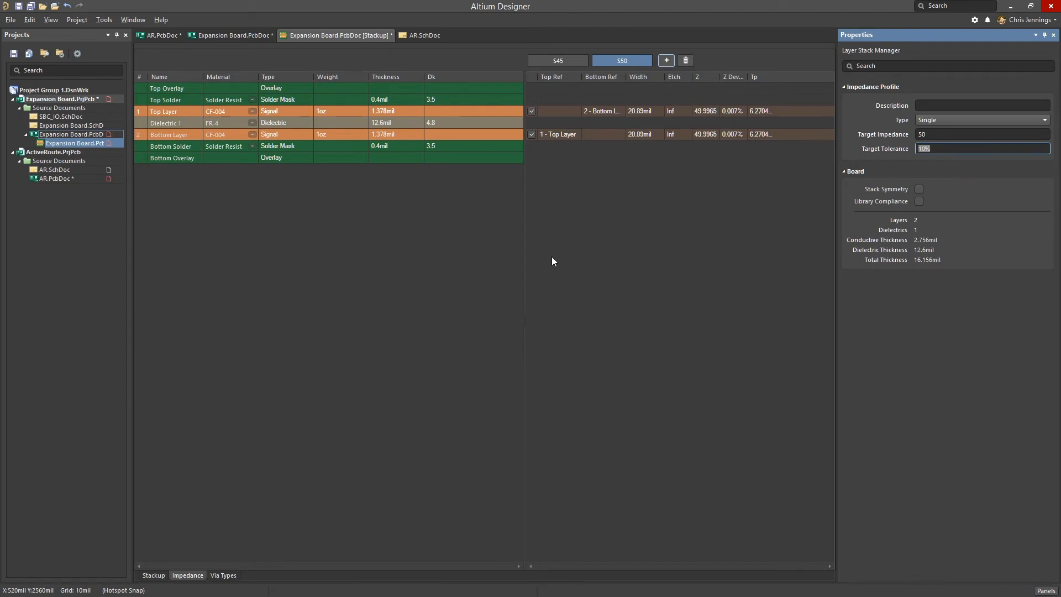
Create a new width rule in the Expansion Board's design rules and name it Width_50.
double_click(58, 135)
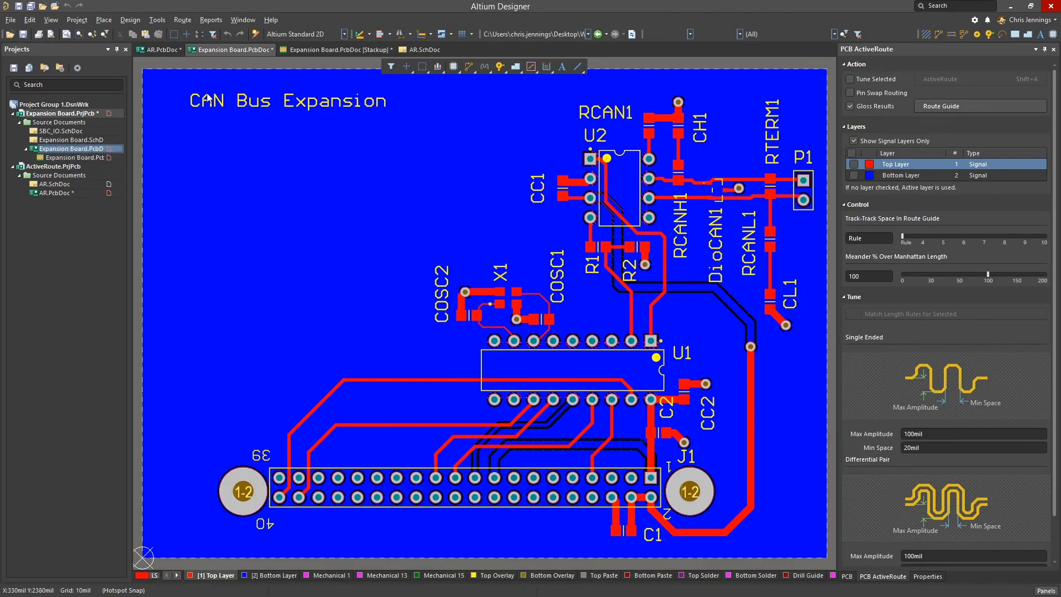
left_click(129, 20)
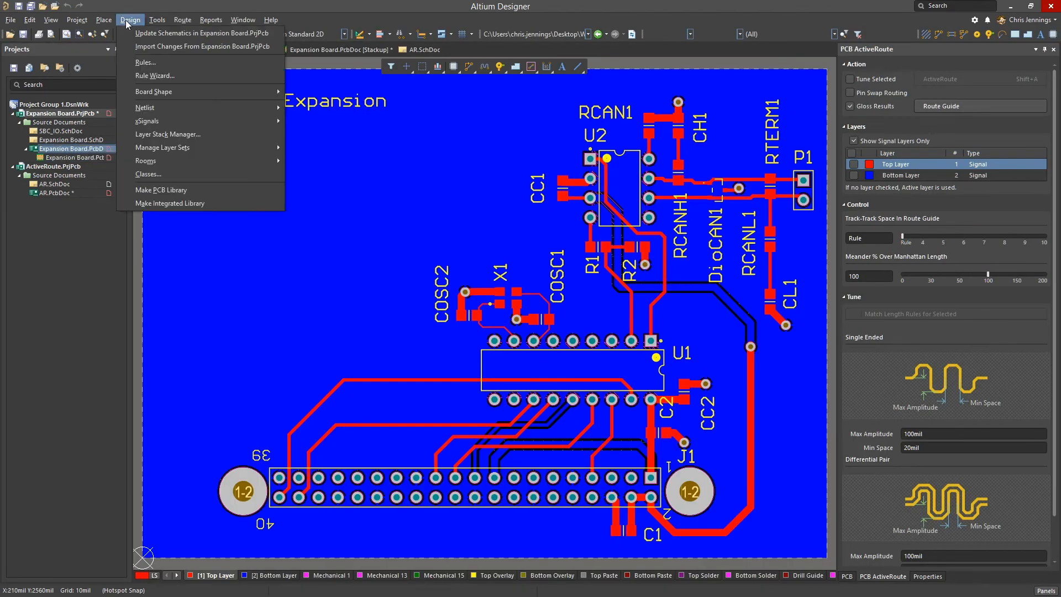
left_click(142, 63)
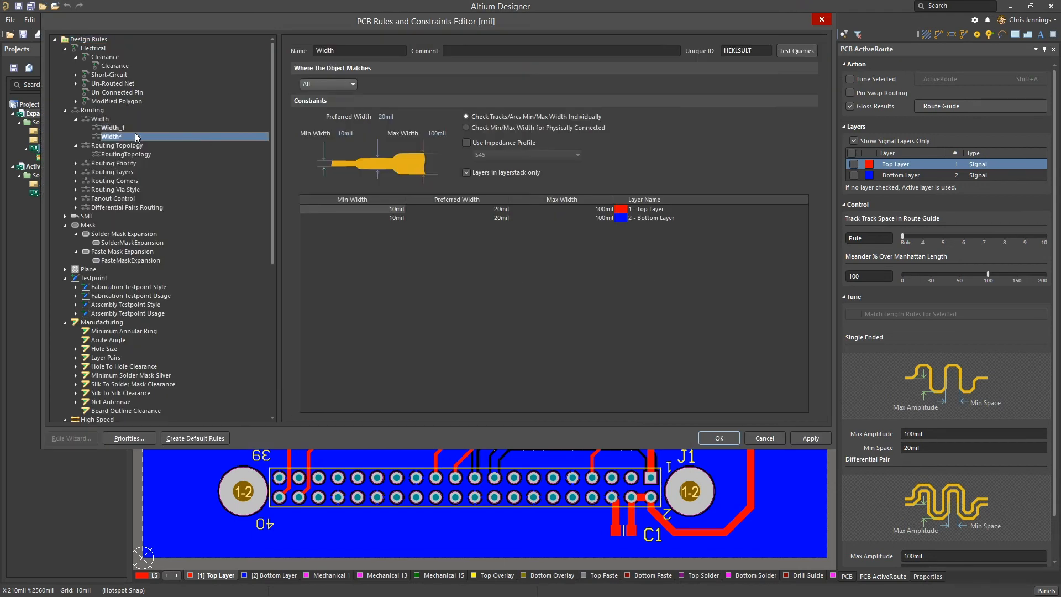
left_click(350, 49)
key("BackSpace")
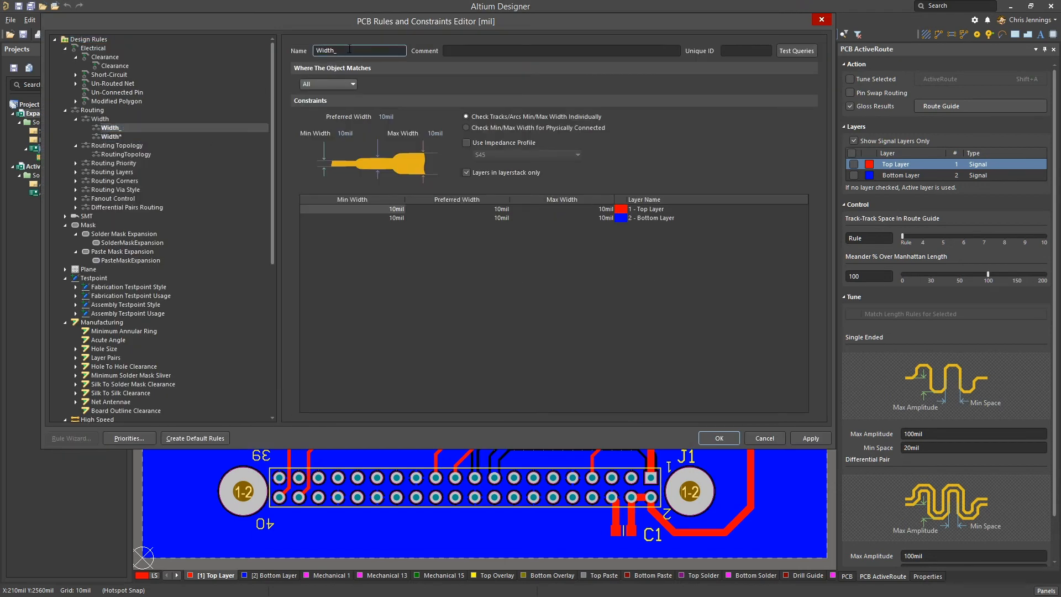
type("50")
Restrict the Width_50 rule to the net CAN_RXD.
left_click(353, 83)
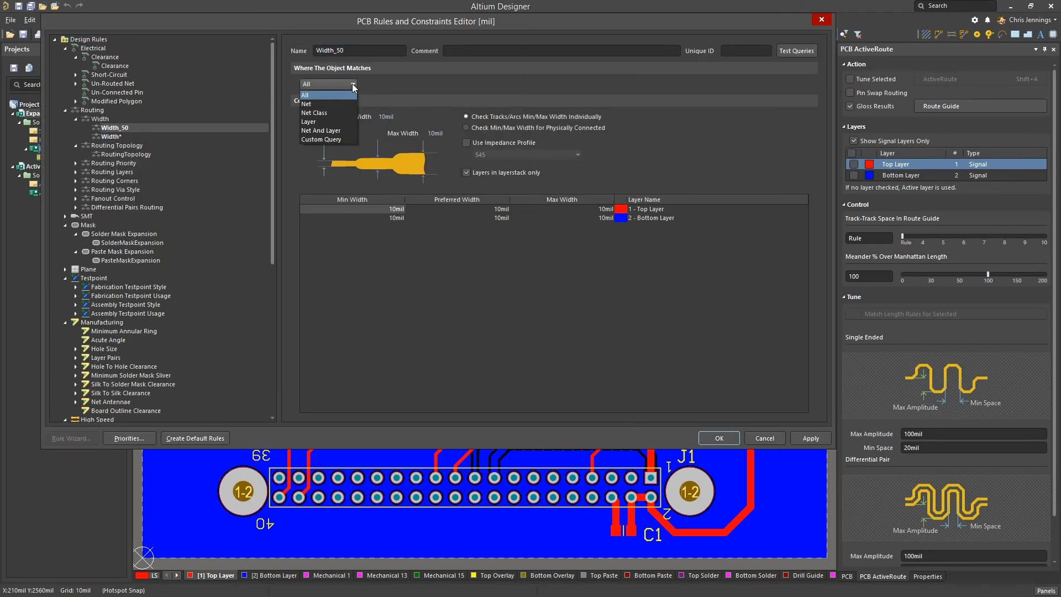
left_click(332, 101)
left_click(424, 84)
left_click(400, 131)
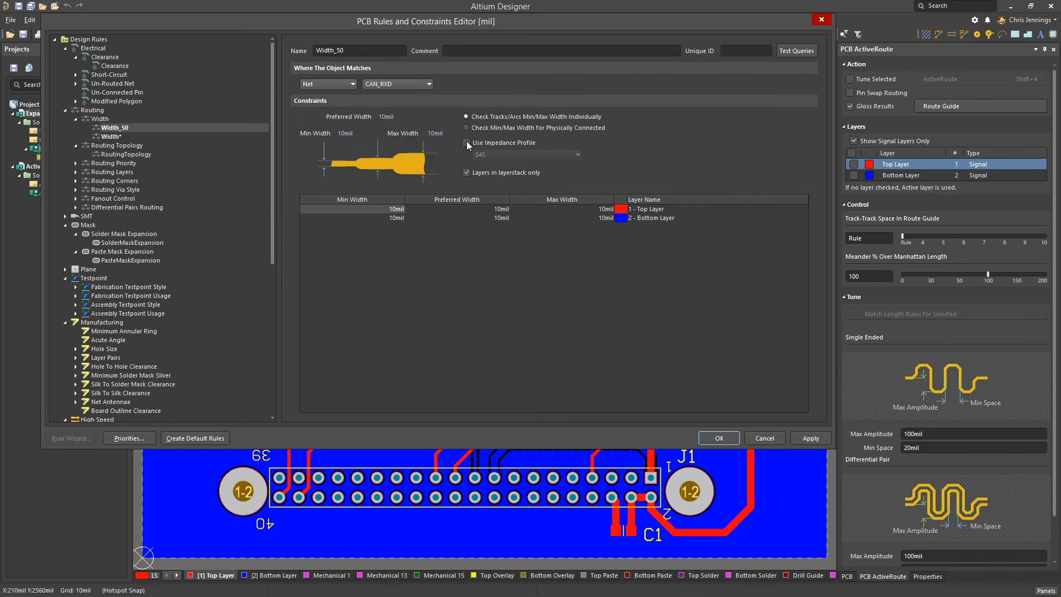
Make the Width_50 rule use the S50 impedance profile and apply the rule changes.
left_click(466, 142)
left_click(578, 154)
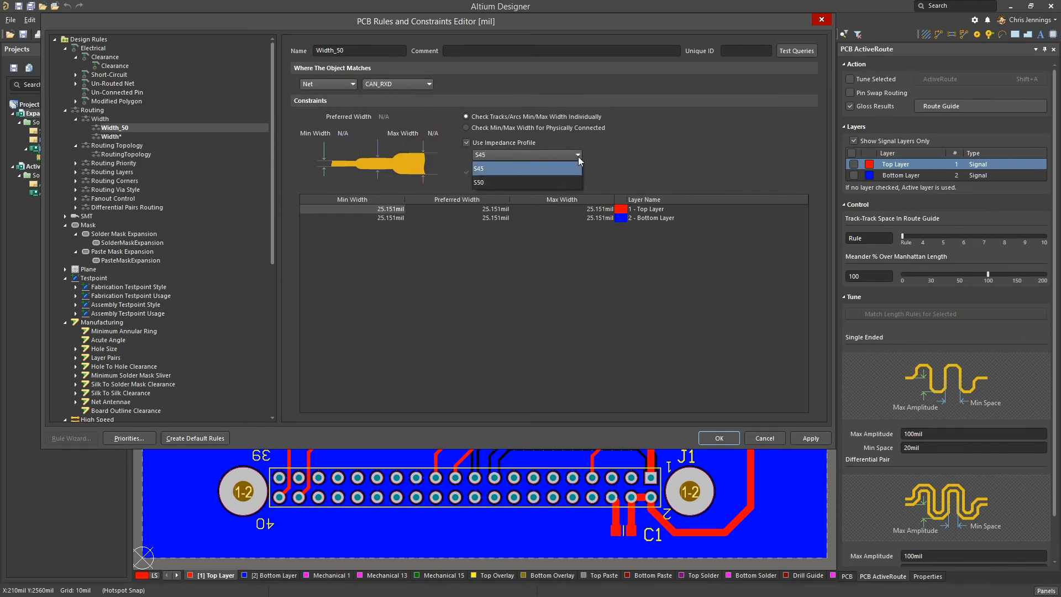
left_click(509, 181)
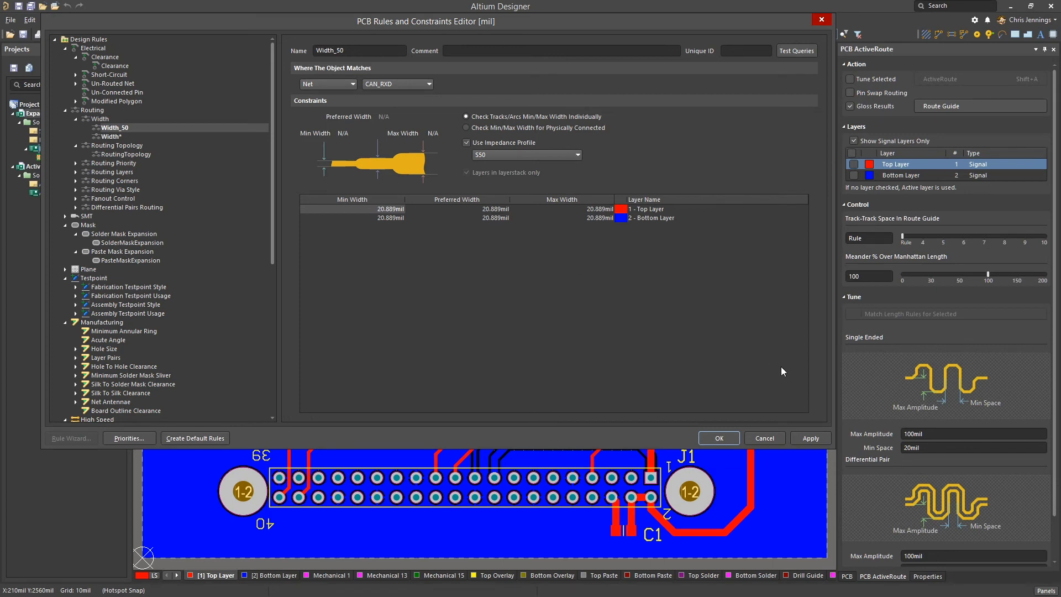
left_click(811, 438)
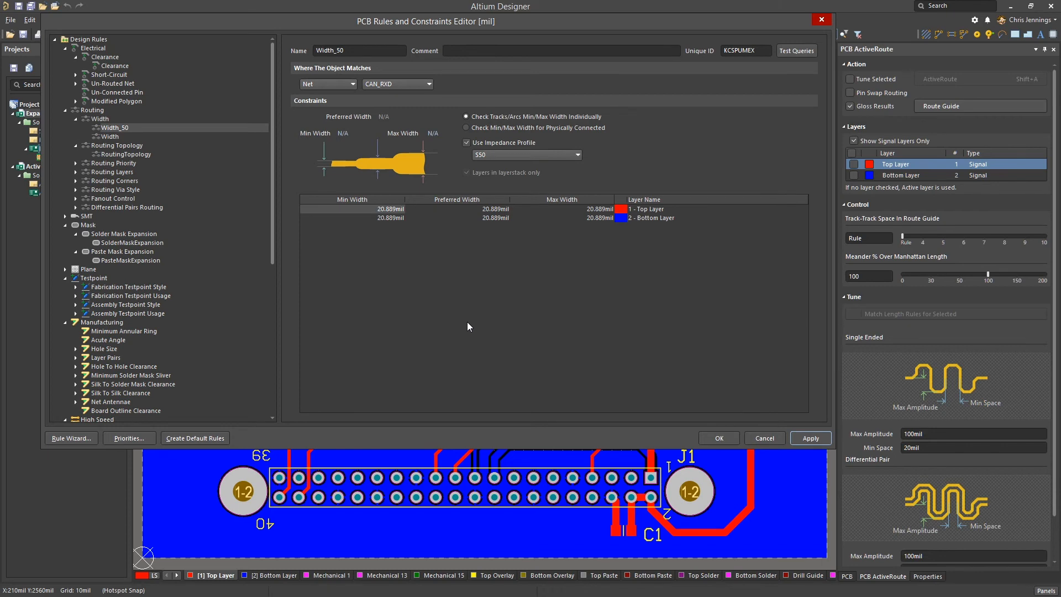
left_click(720, 438)
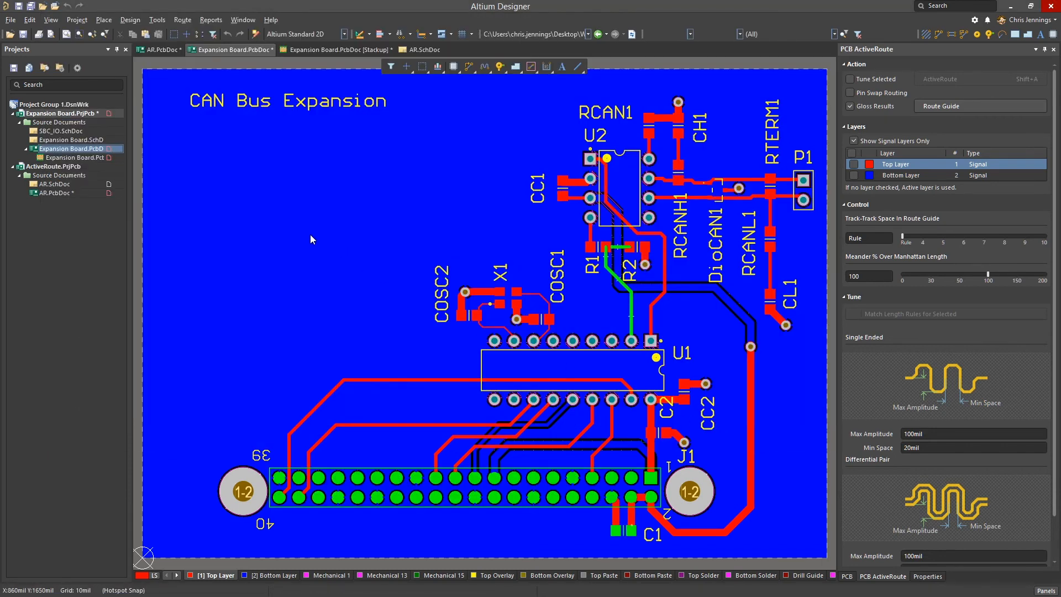
Show the Expansion Board in 3D and tilt it to inspect it in perspective.
key("3")
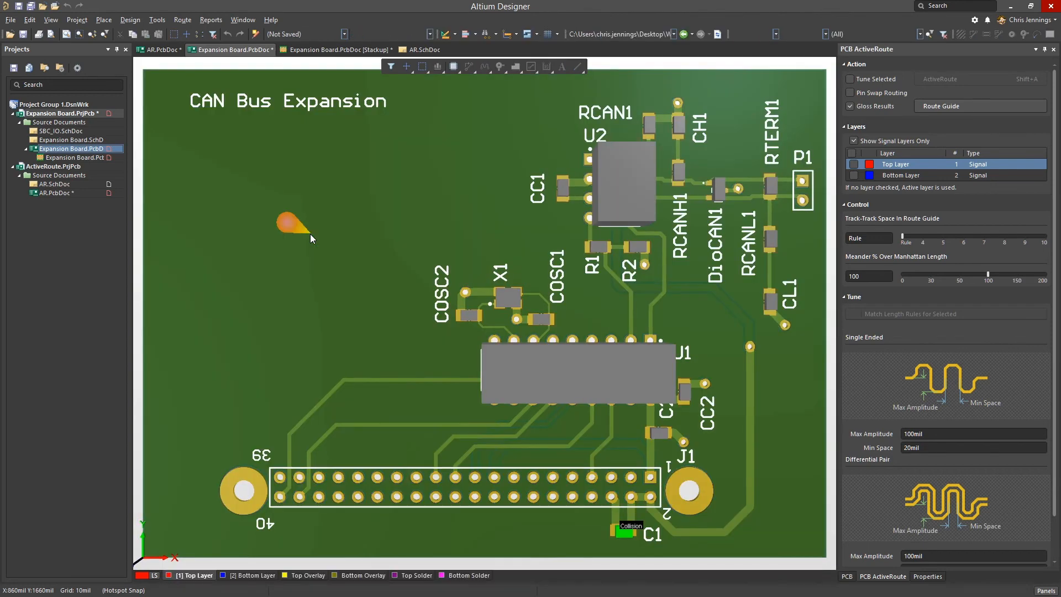
scroll(310, 234, "down", 1, "ctrl")
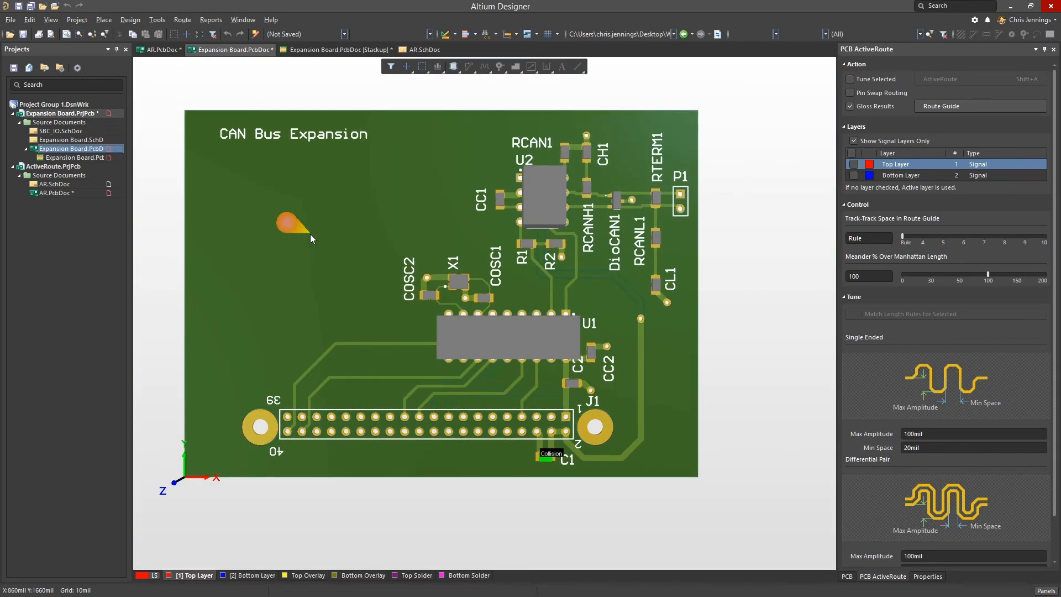
right_click_drag(310, 234, 407, 143, "shift")
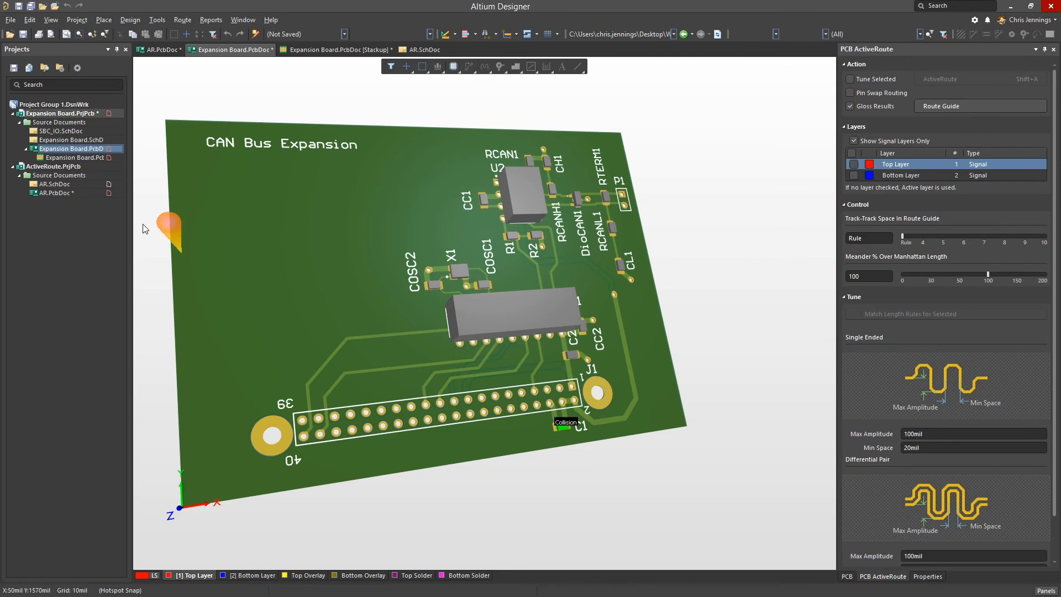
Export the Expansion Board as a 3D PDF with the default geometry and PDF settings, using the Current 3D View color scheme.
left_click(10, 20)
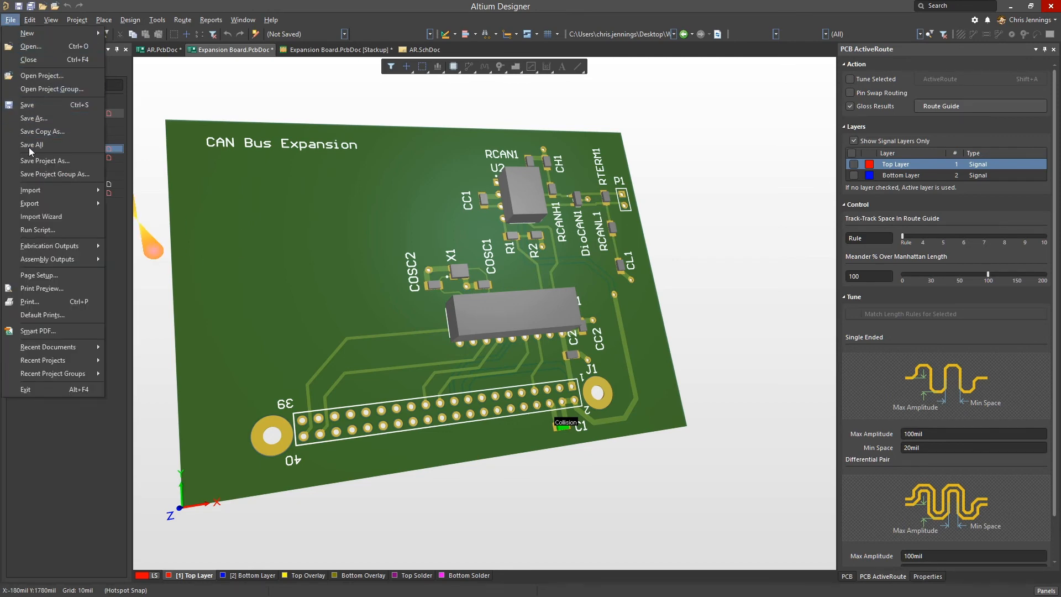
mouse_move(42, 203)
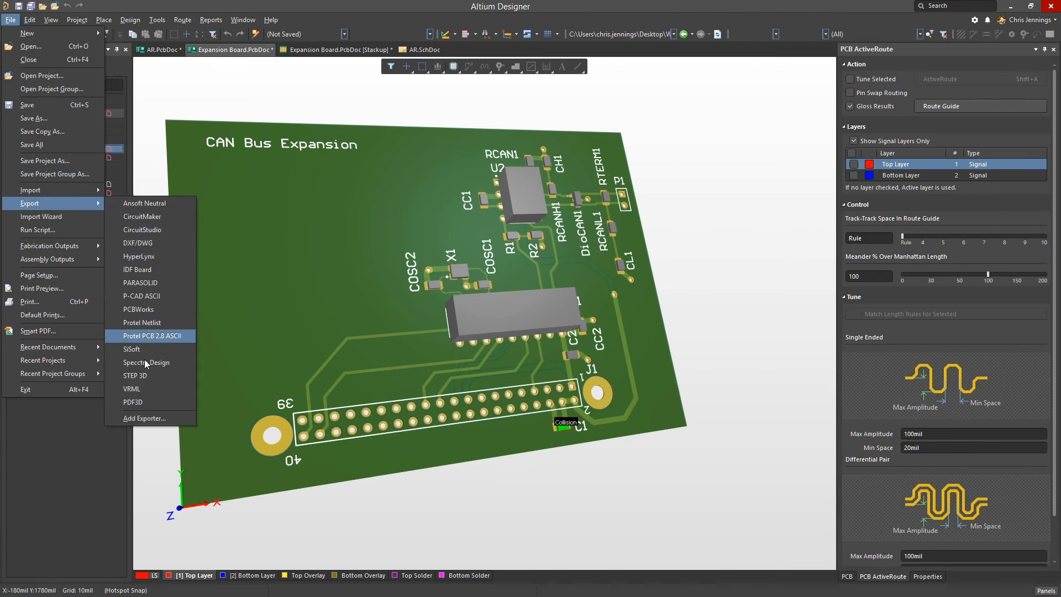
left_click(133, 402)
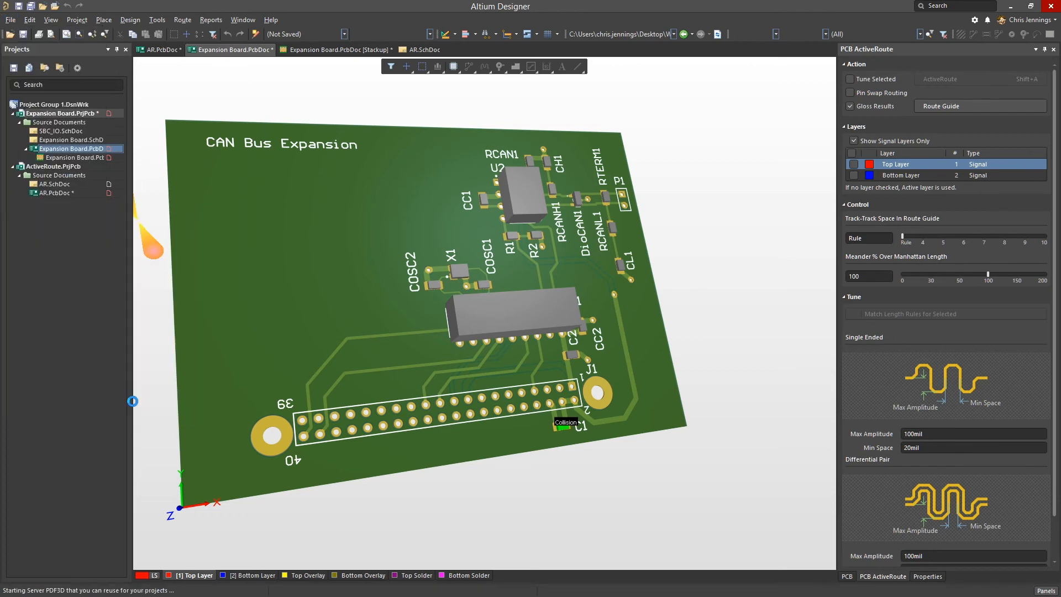
key("Return")
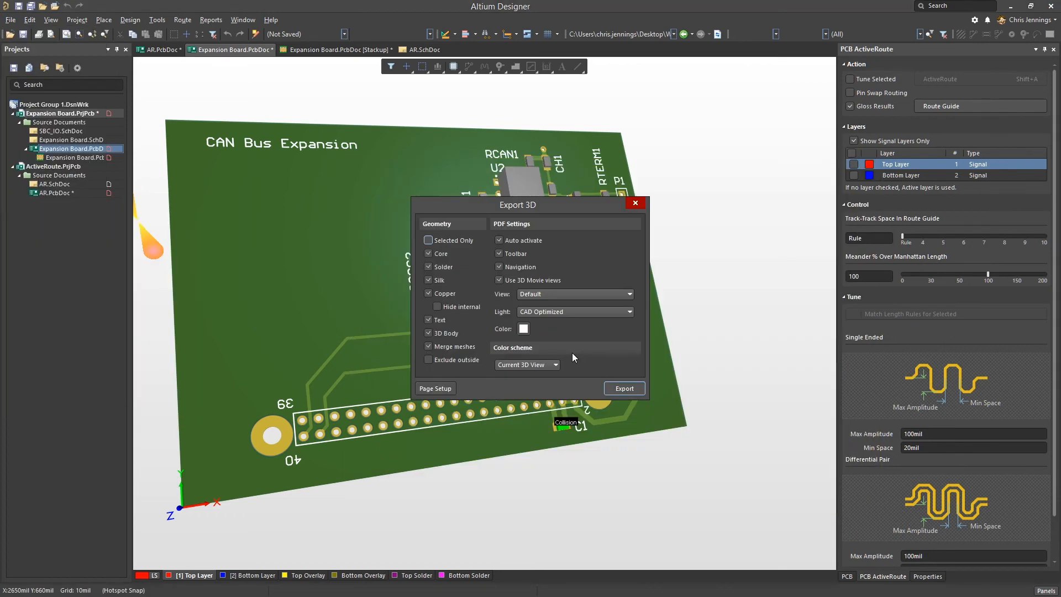
left_click(624, 389)
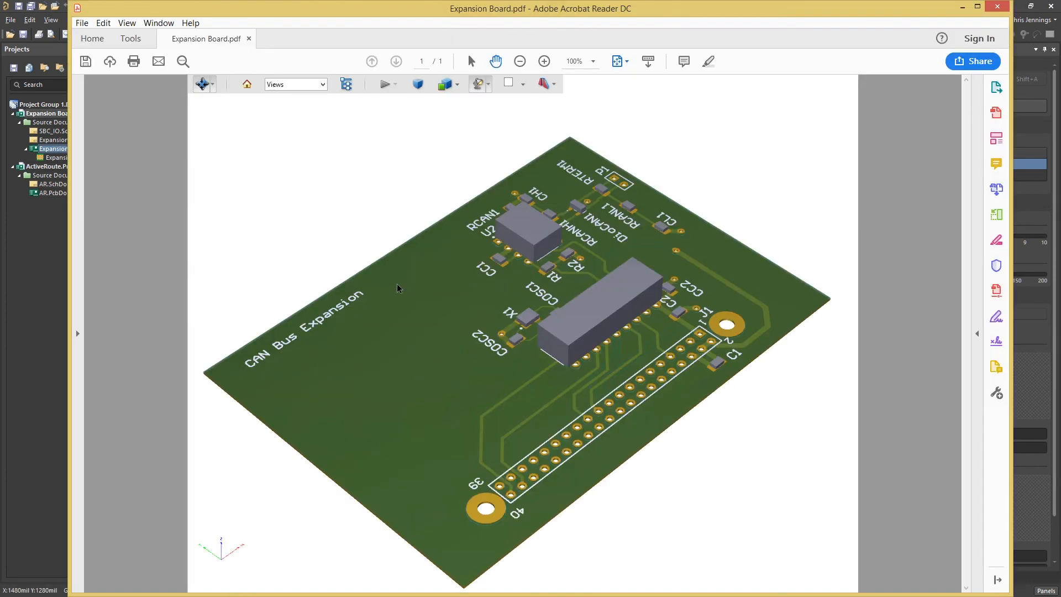
Rotate and zoom the board model in the exported Expansion Board.pdf, close Acrobat Reader and return to Altium Designer.
left_click_drag(463, 344, 440, 362)
mouse_move(440, 362)
right_mouse_down()
mouse_move(448, 345)
mouse_move(449, 374)
right_mouse_up()
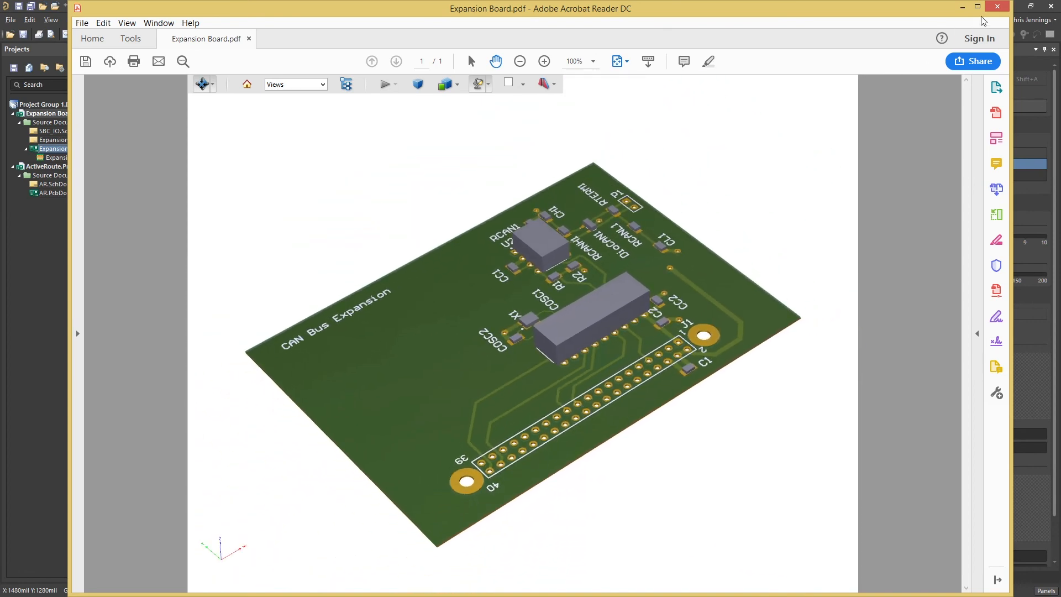
left_click(997, 7)
left_click(597, 330)
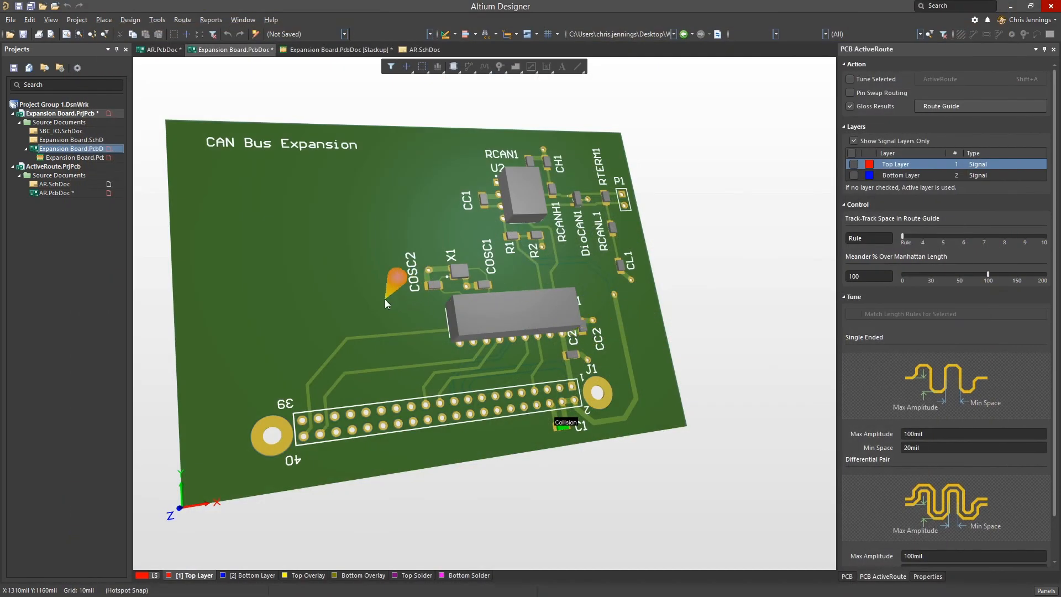
Return the board to 2D and add a Draftsman document to the Expansion Board project using the Assy Drawing - Main views (rect. board 3x1) template.
key("2")
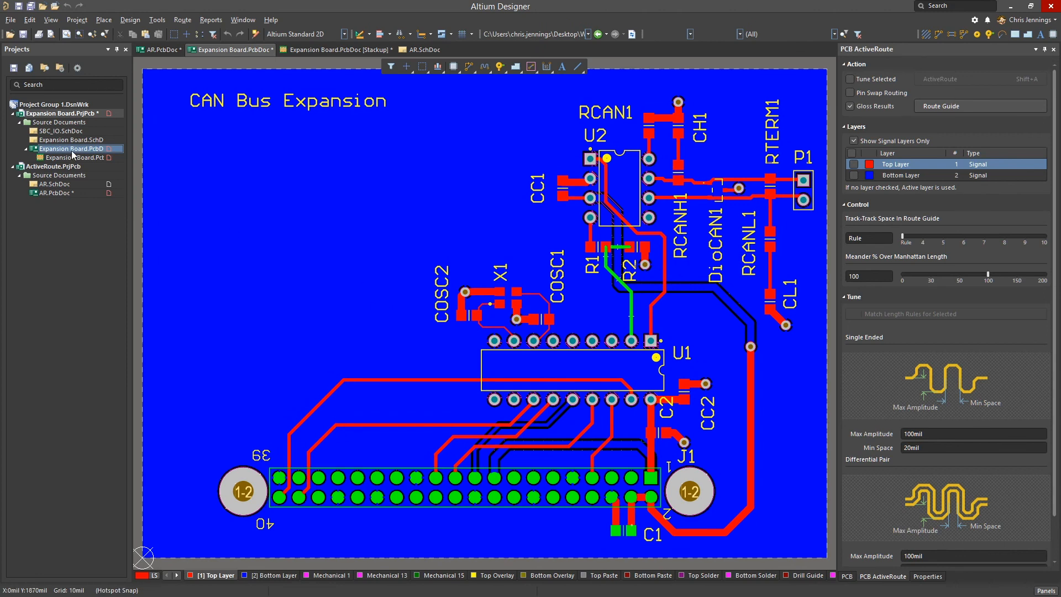
right_click(34, 116)
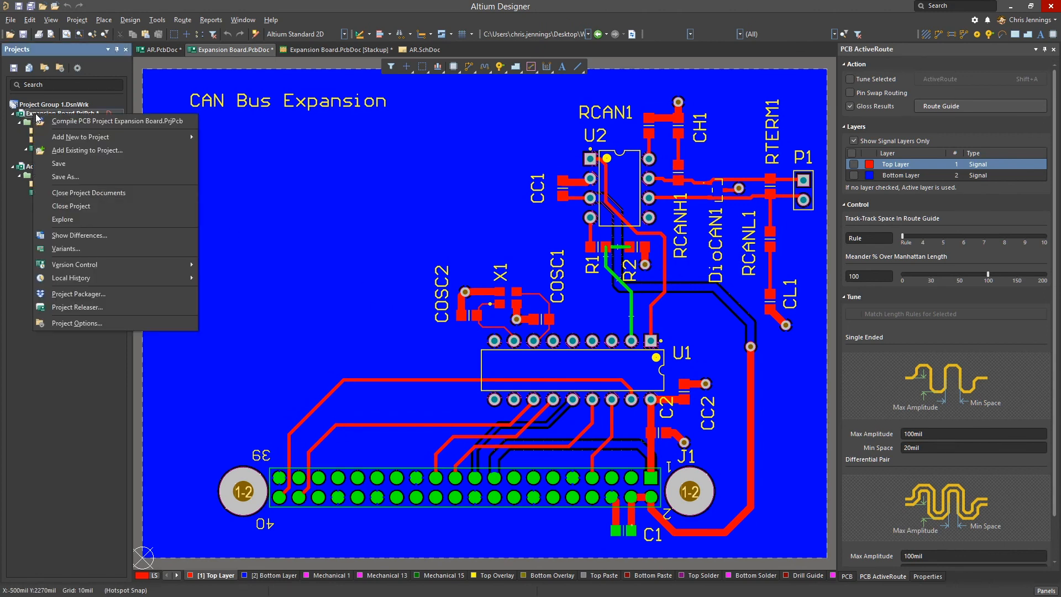
mouse_move(81, 136)
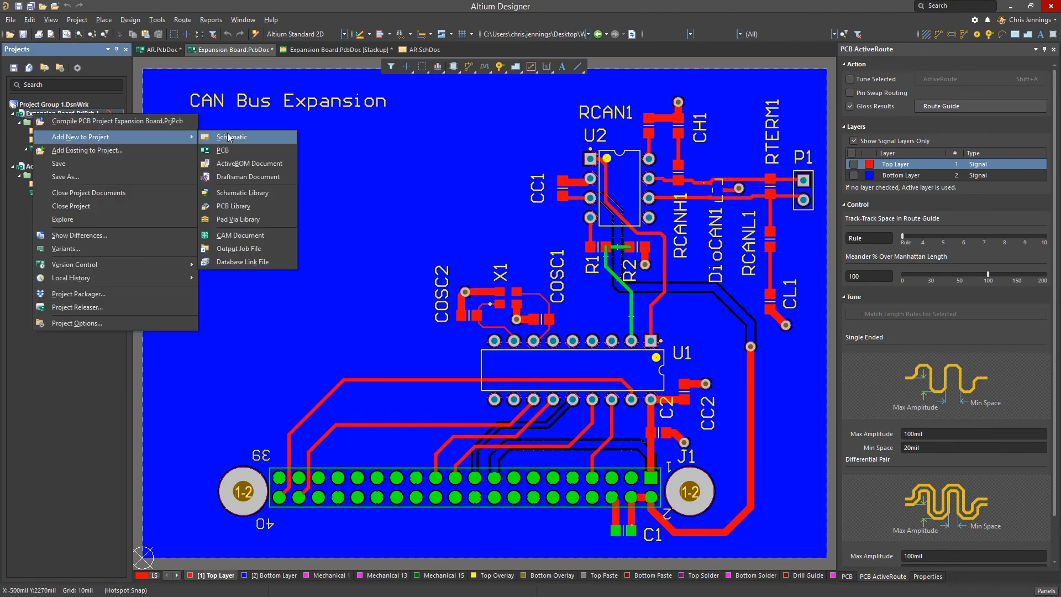
left_click(237, 177)
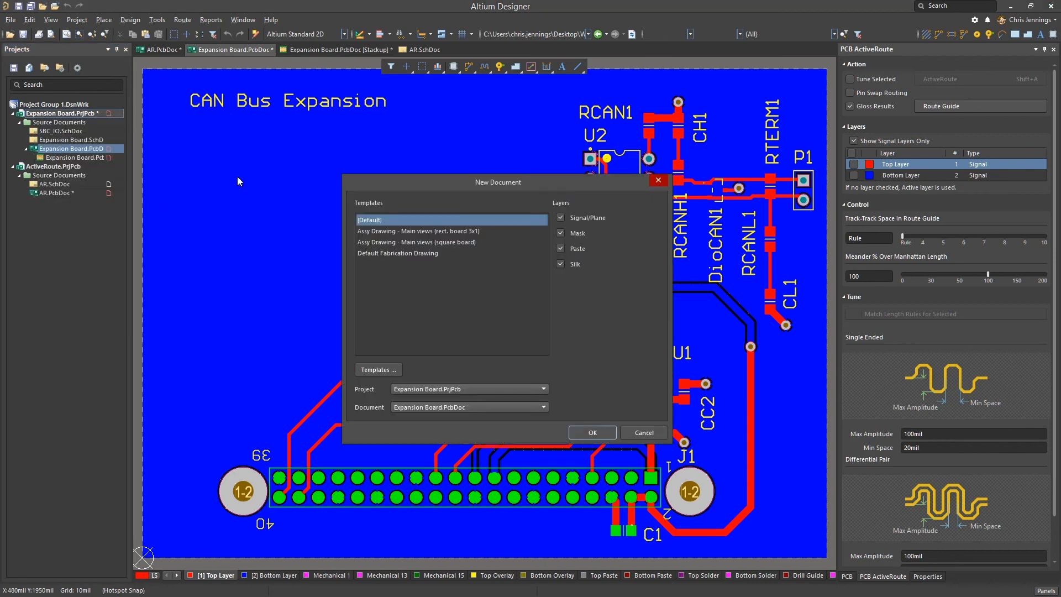
left_click(409, 231)
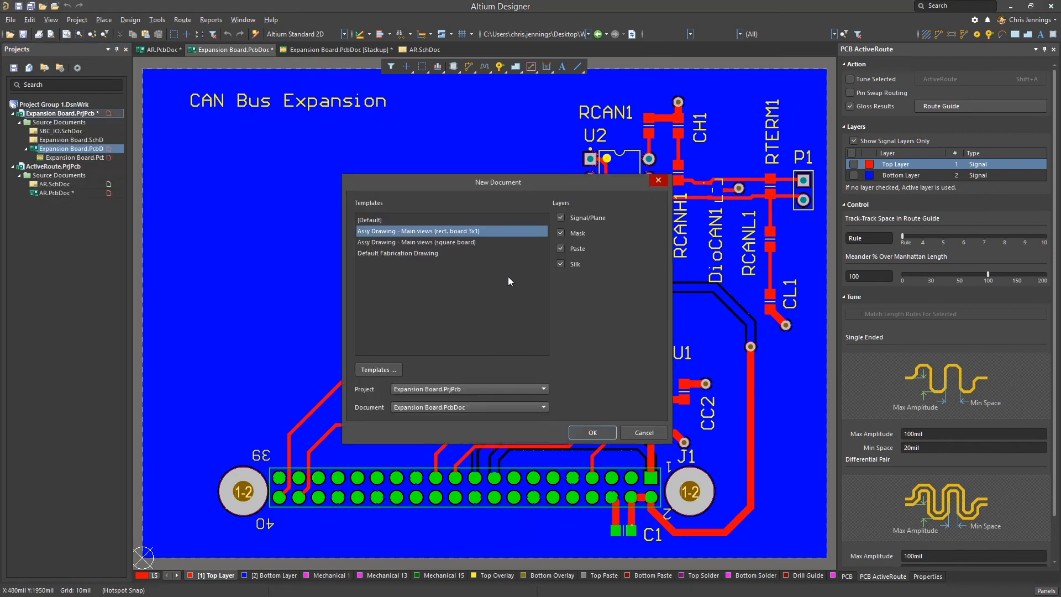
left_click(590, 433)
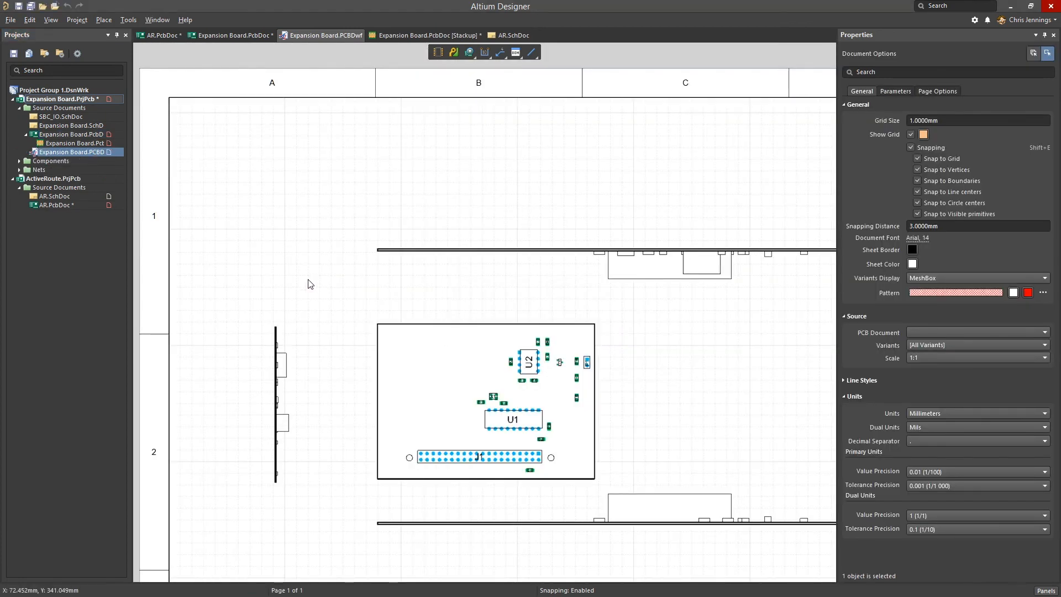
Fit the whole drawing sheet in view and examine the layer and general properties of the top-side board assembly view.
scroll(309, 279, "down", 1, "ctrl")
key("v")
key("d")
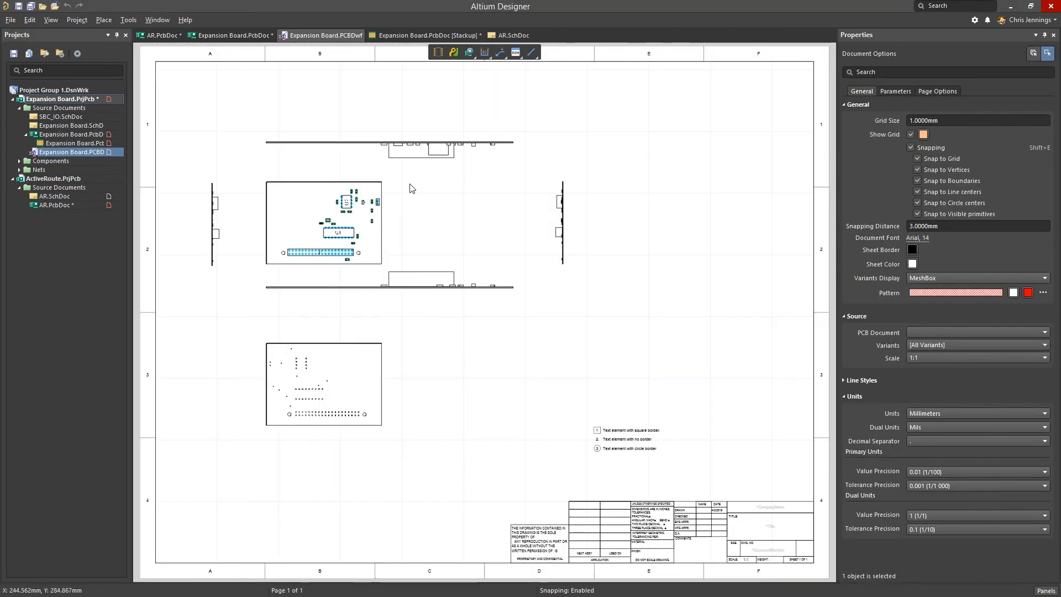
left_click(334, 215)
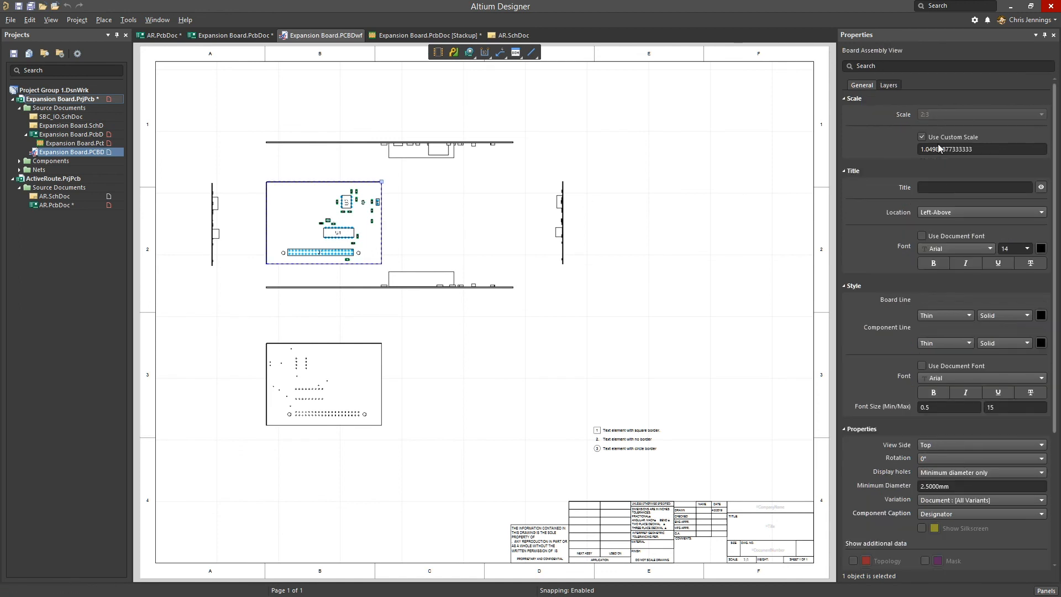
left_click(888, 85)
left_click(861, 85)
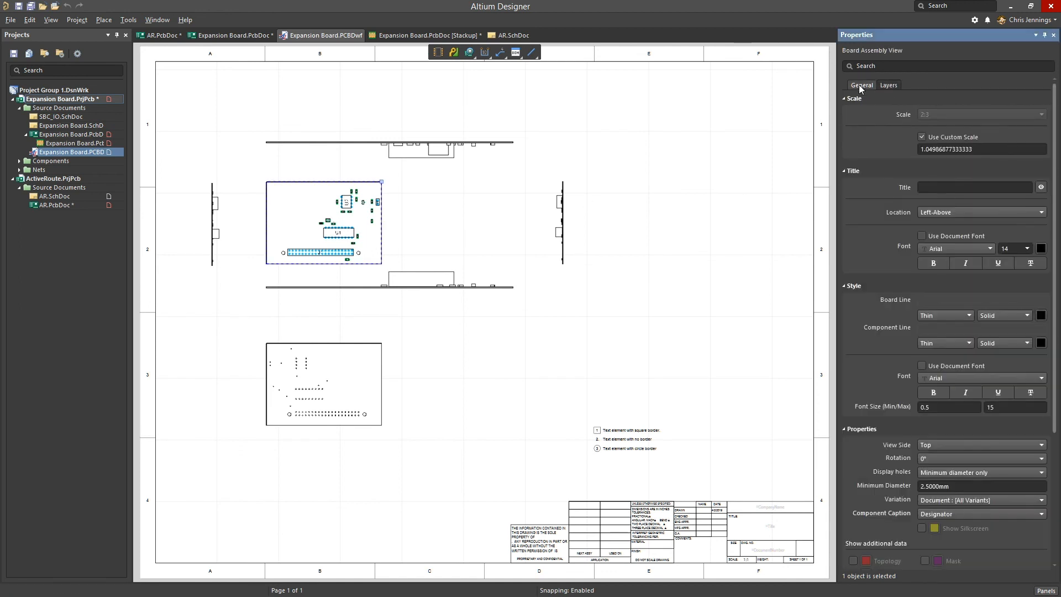
Change the drawing's sheet color to light gray.
left_click(653, 223)
left_click(912, 264)
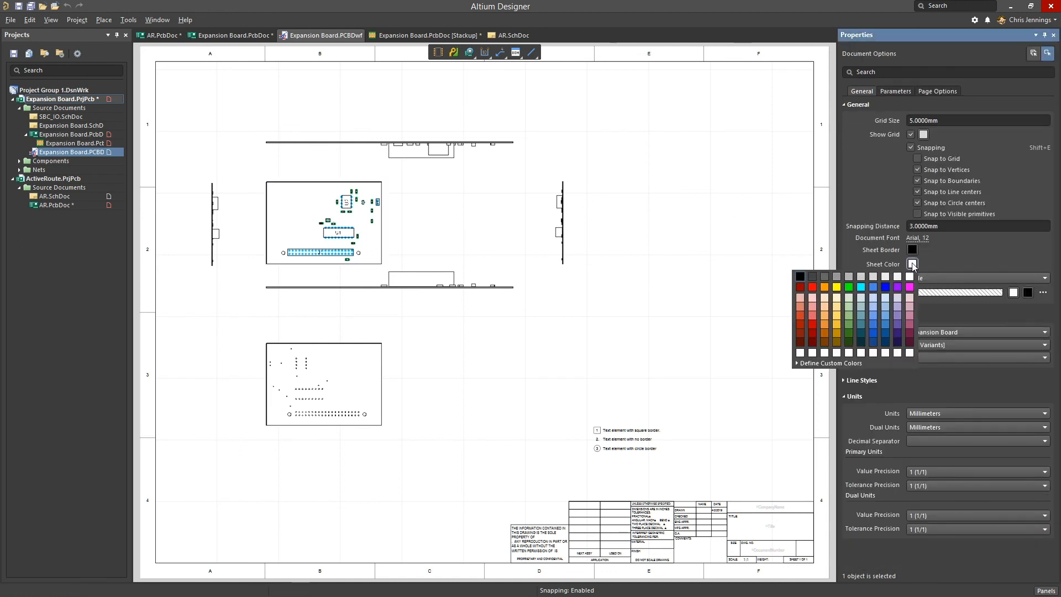
left_click(848, 277)
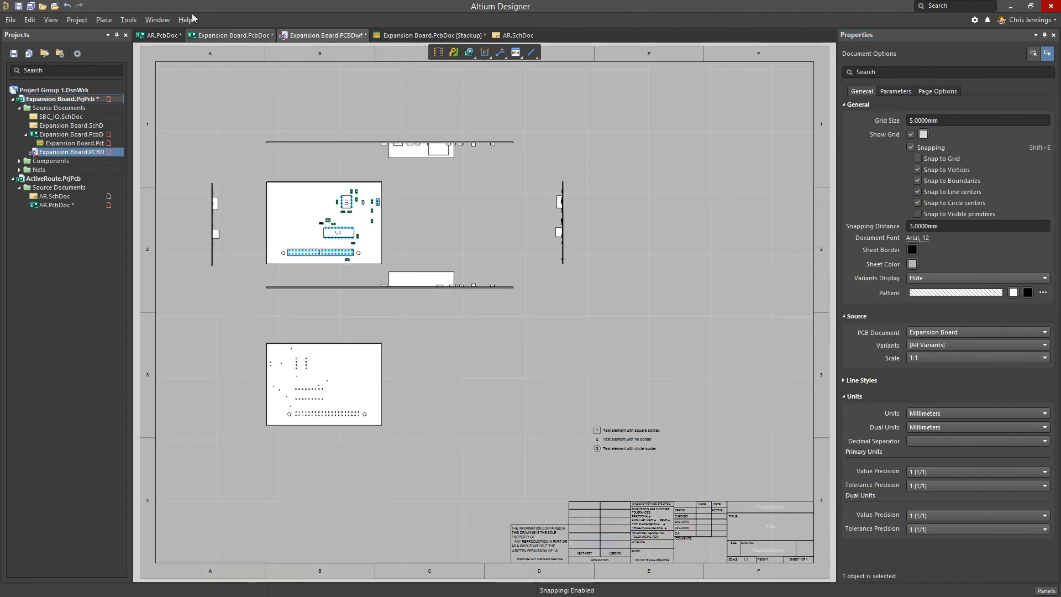
Place a text note near the sheet's center, below the lower side view, and extend its wording to begin with "New Text can".
left_click(103, 21)
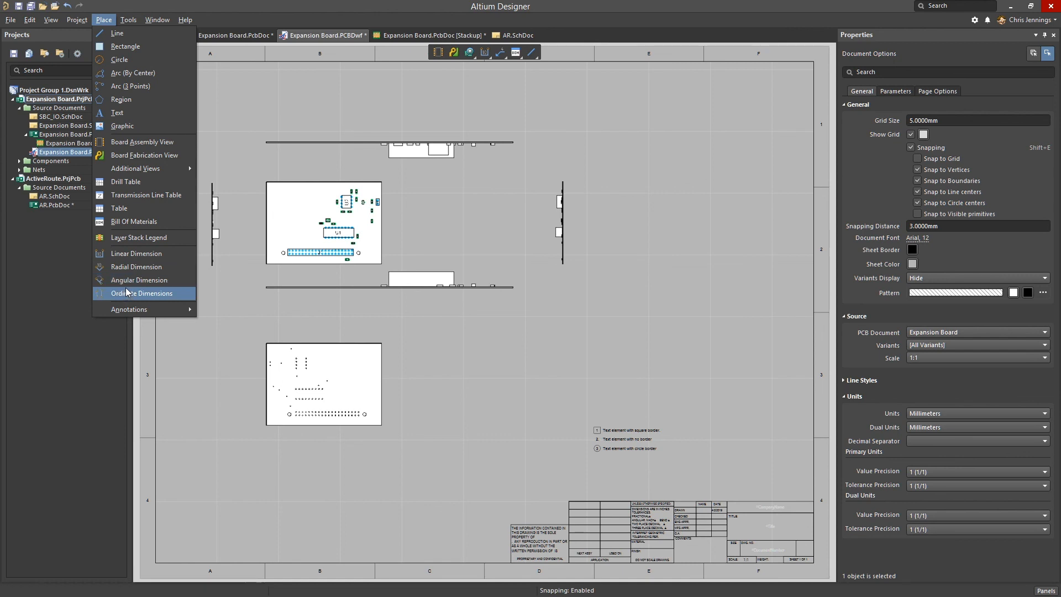
left_click(118, 115)
key("Tab")
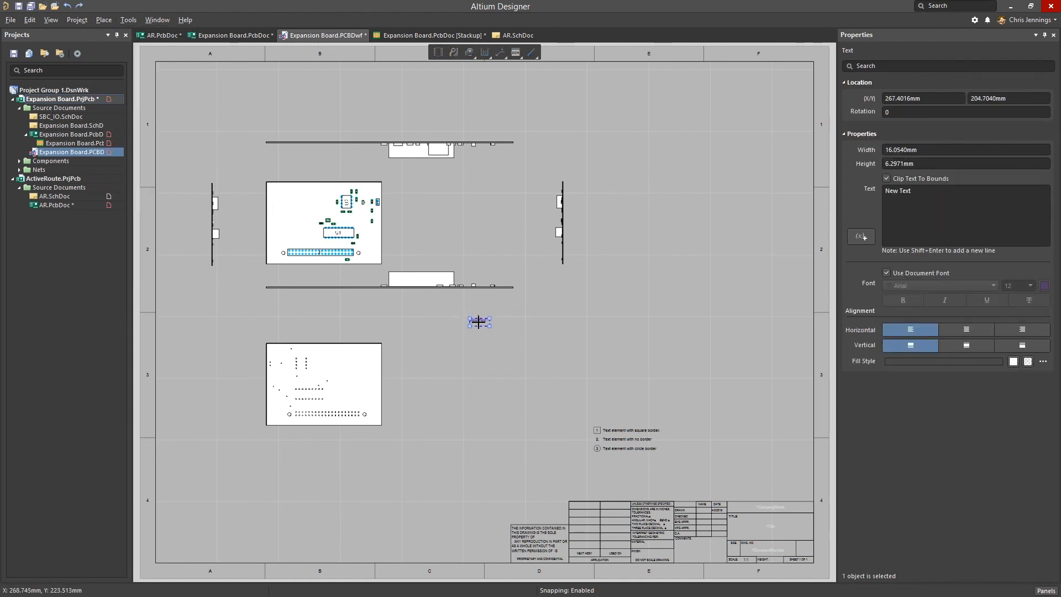
left_click(930, 193)
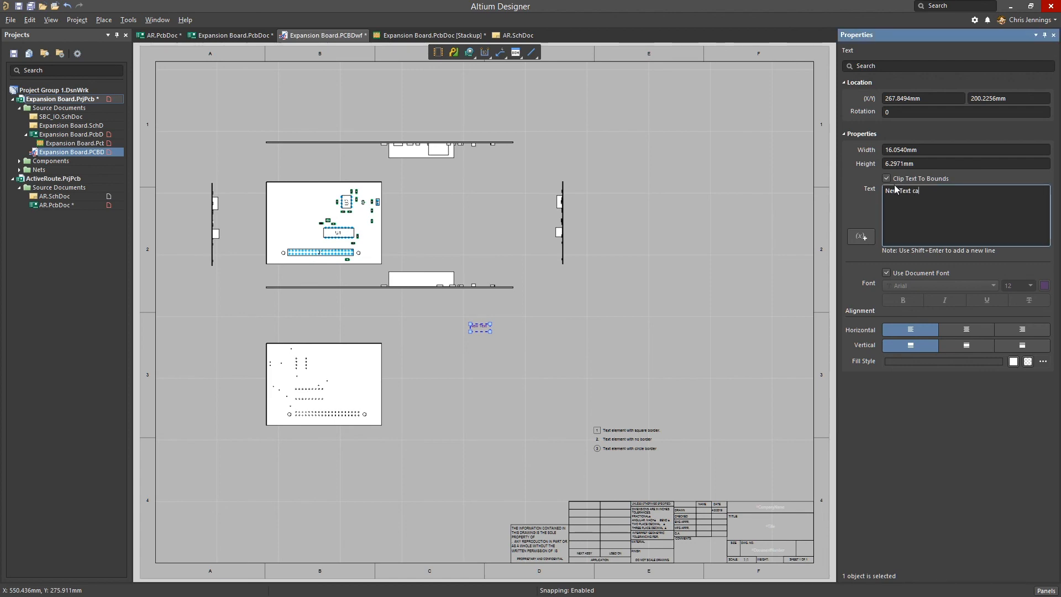
left_click(495, 324)
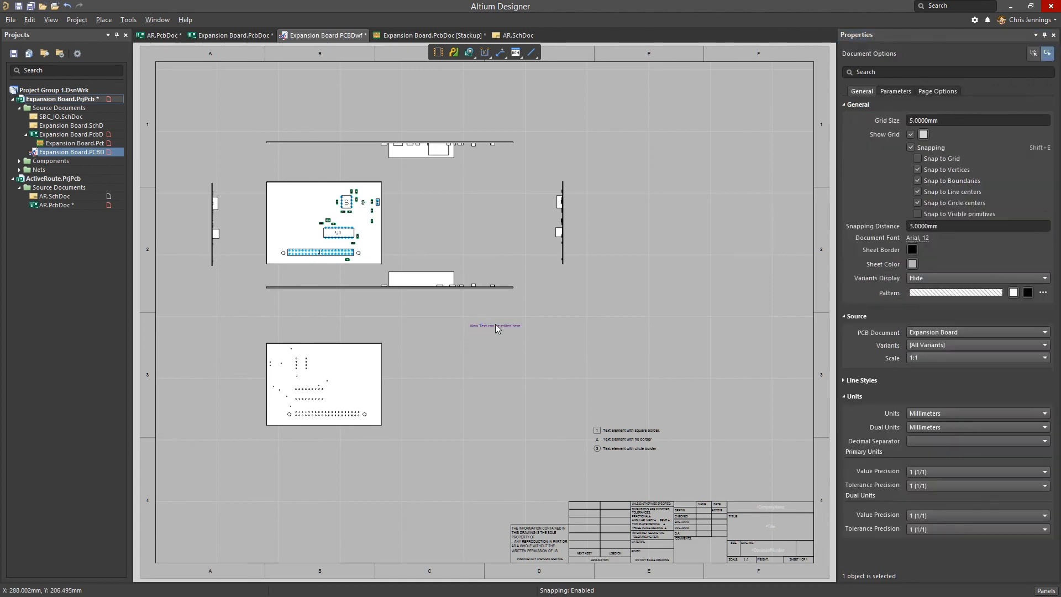